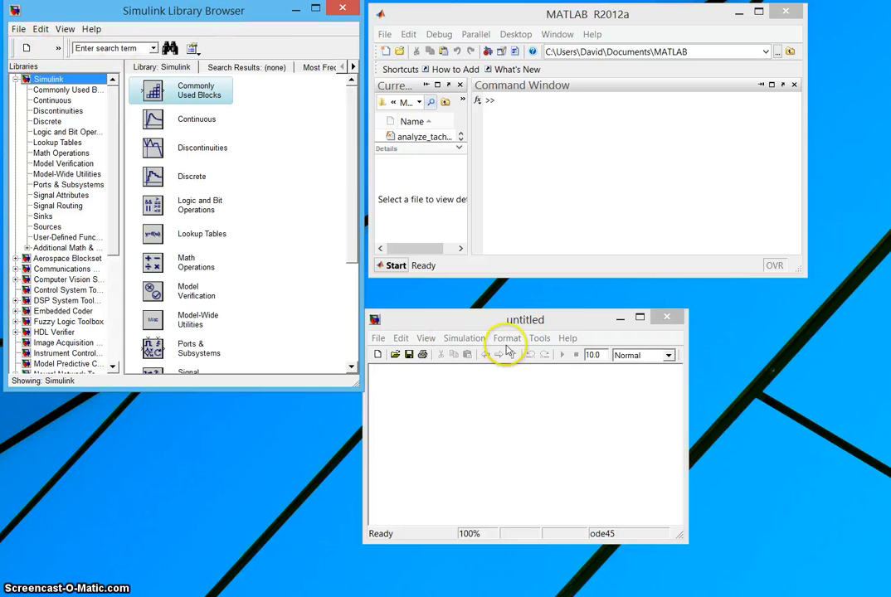
Add a Transfer Fcn block from the Simulink Continuous library to the middle of the untitled model
drag(495, 326, 501, 304)
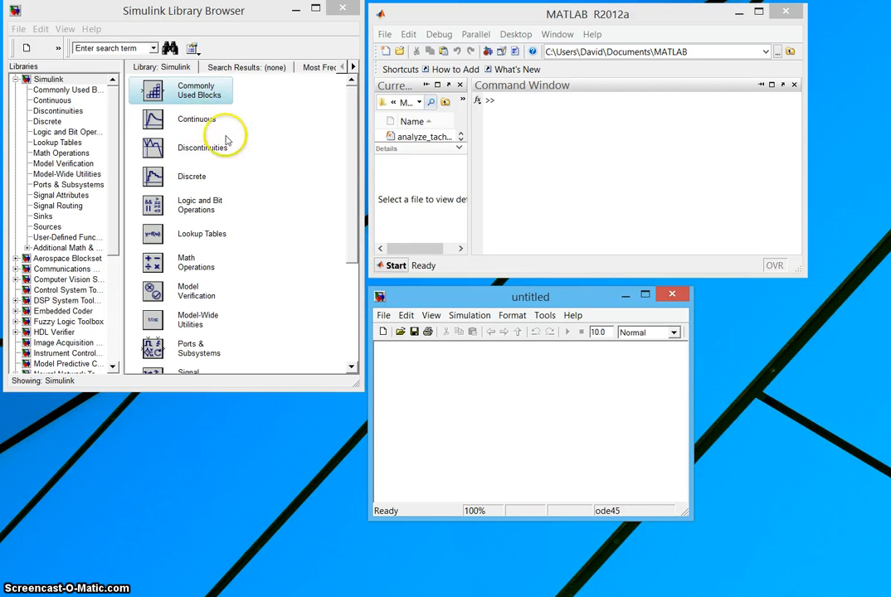
click(154, 120)
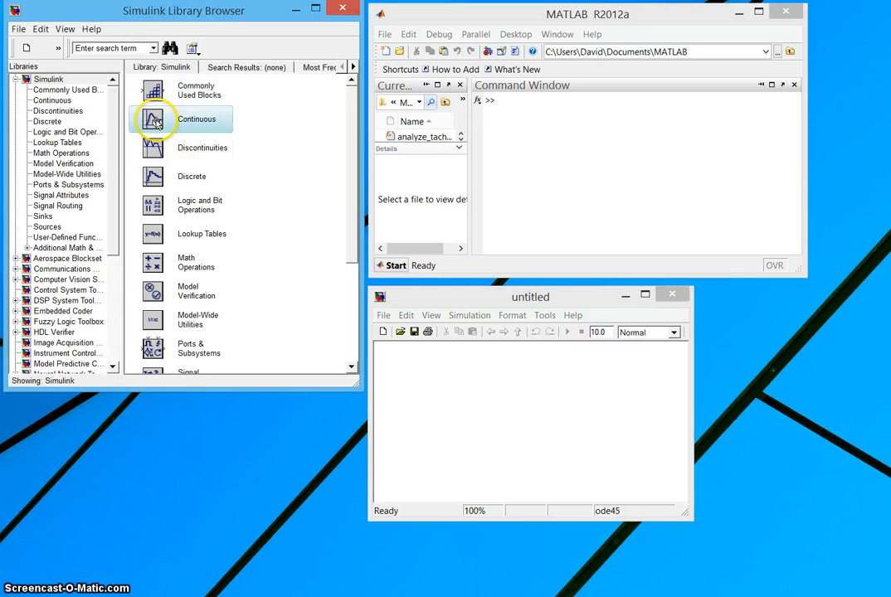
double_click(156, 122)
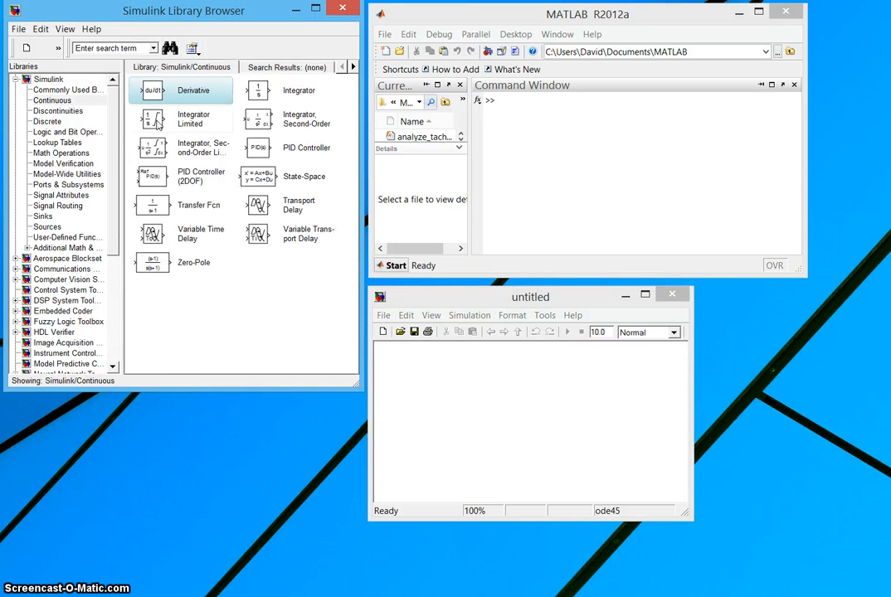
drag(159, 205, 486, 410)
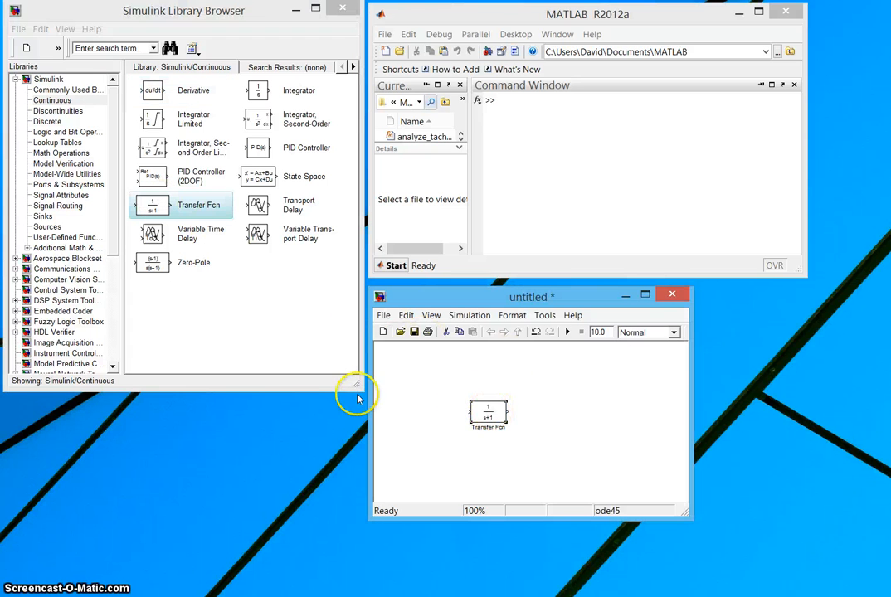
Set the Transfer Fcn block's denominator coefficients to [1 2]
double_click(492, 419)
drag(594, 228, 648, 243)
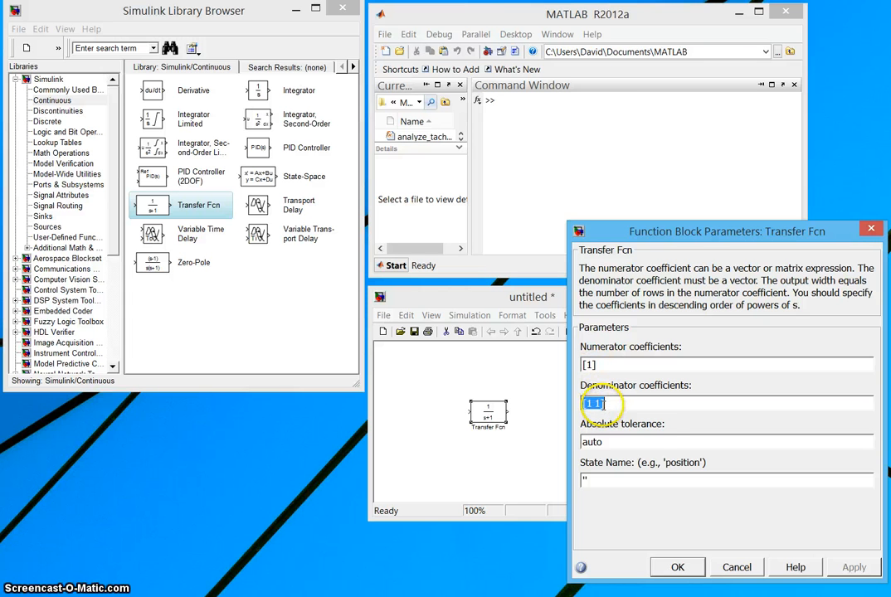
click(602, 404)
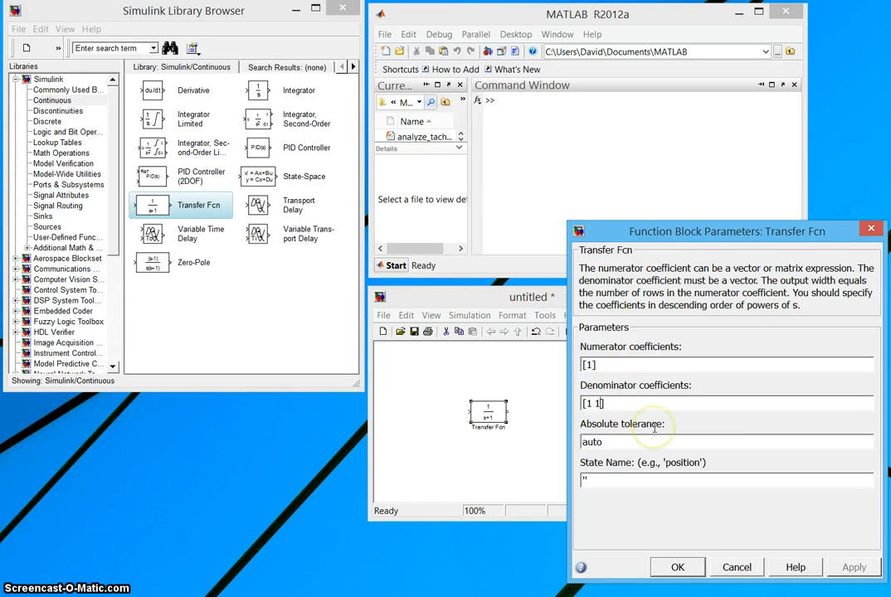
key(BackSpace)
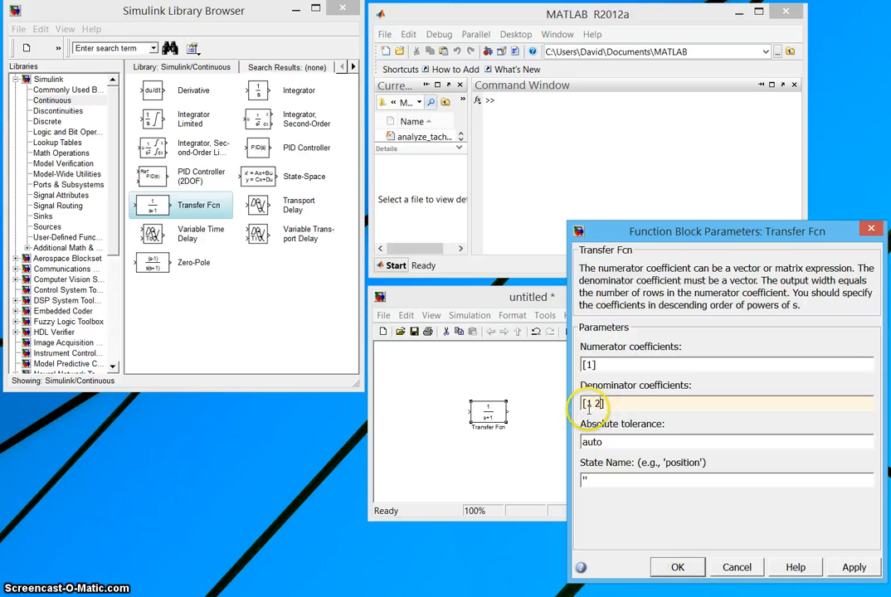
click(678, 569)
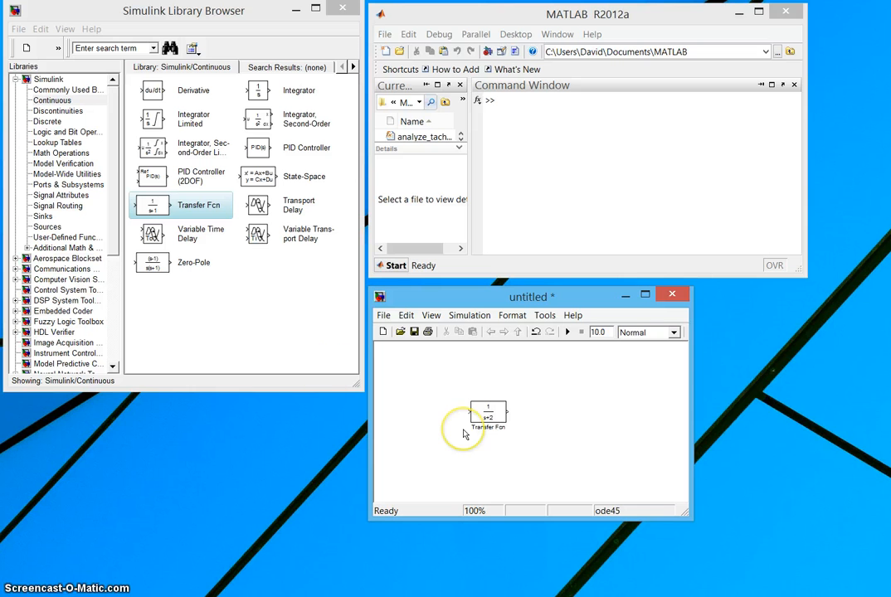
Add a Step block from the Sources library to the model, left of the Transfer Fcn block
click(49, 231)
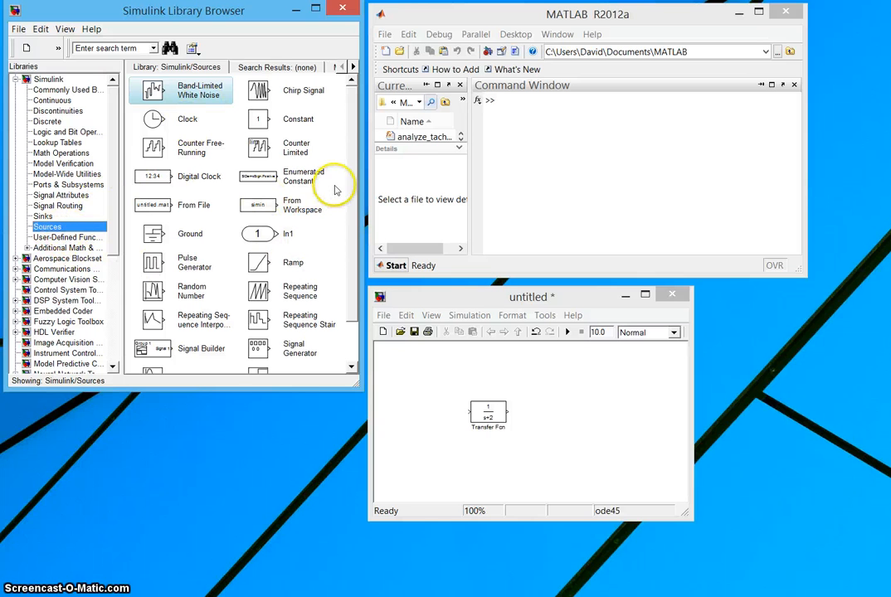
drag(348, 159, 355, 278)
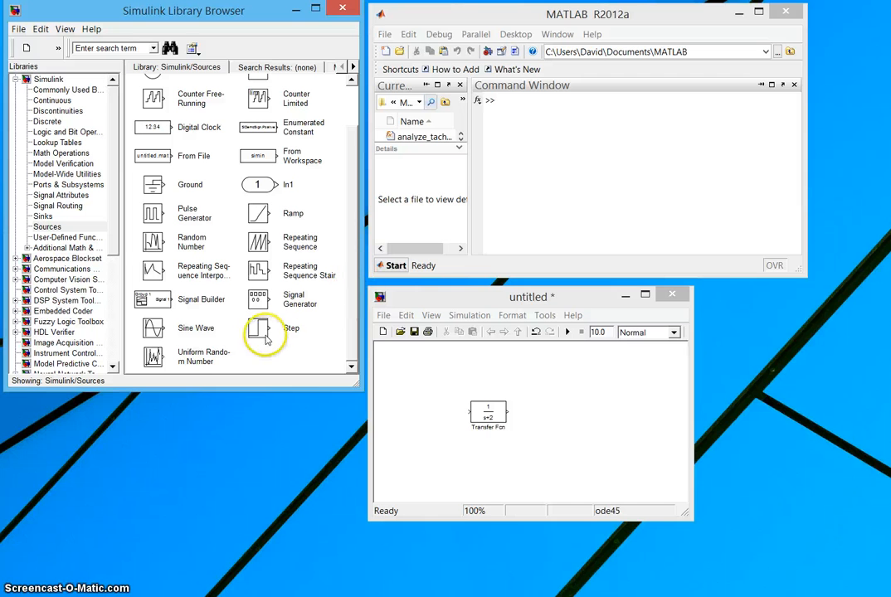
mouse_move(259, 328)
mouse_down()
mouse_move(410, 424)
mouse_move(419, 414)
mouse_up()
click(442, 492)
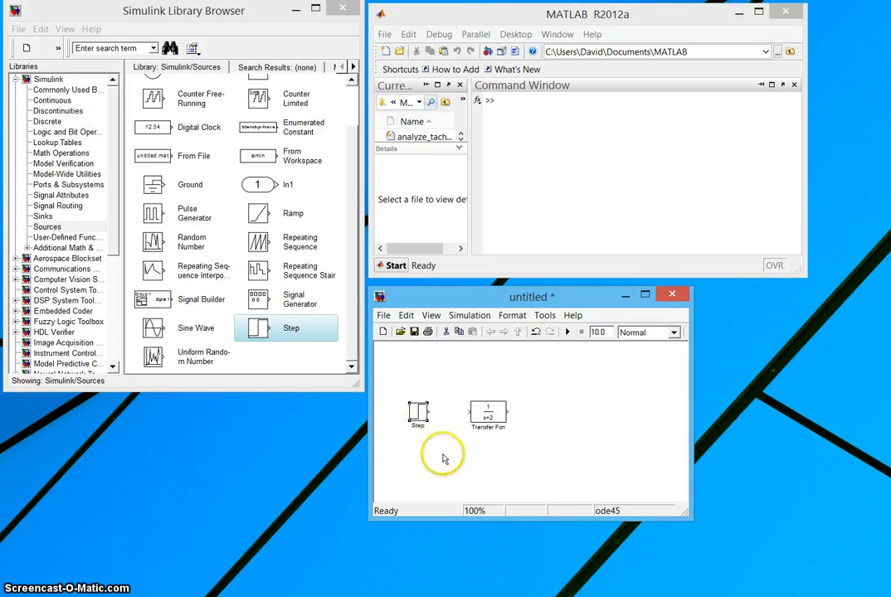
Add a Scope block from the Sinks library right of the Transfer Fcn block and align it with that block
click(43, 216)
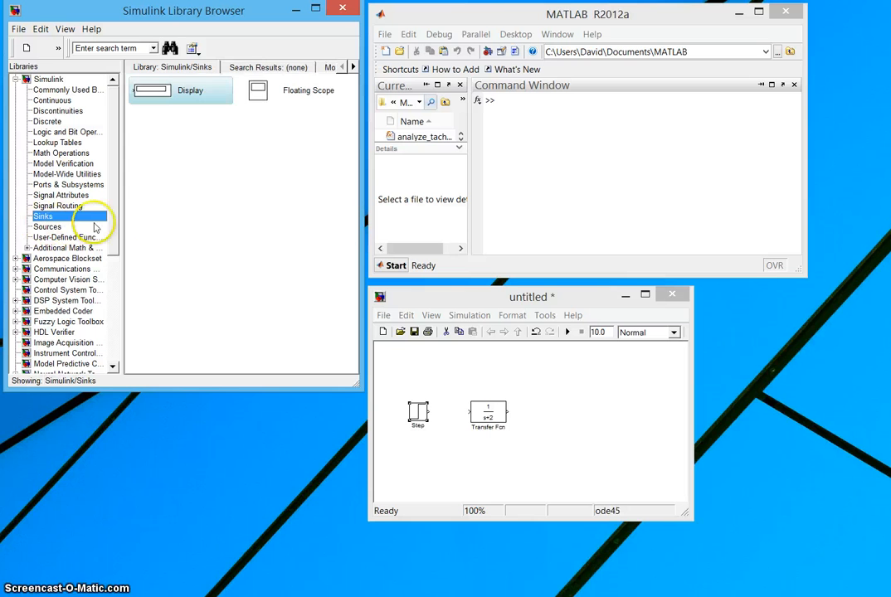
click(257, 117)
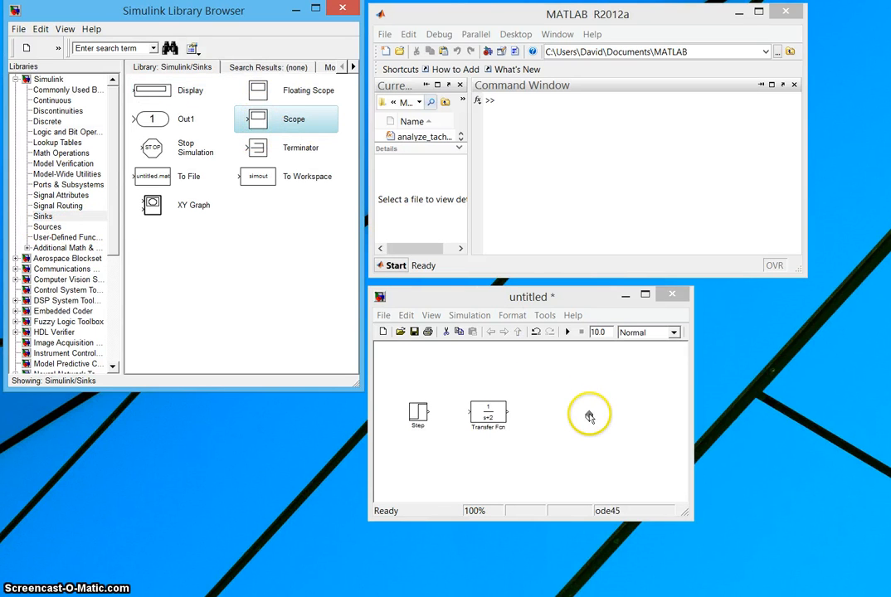
drag(589, 417, 587, 415)
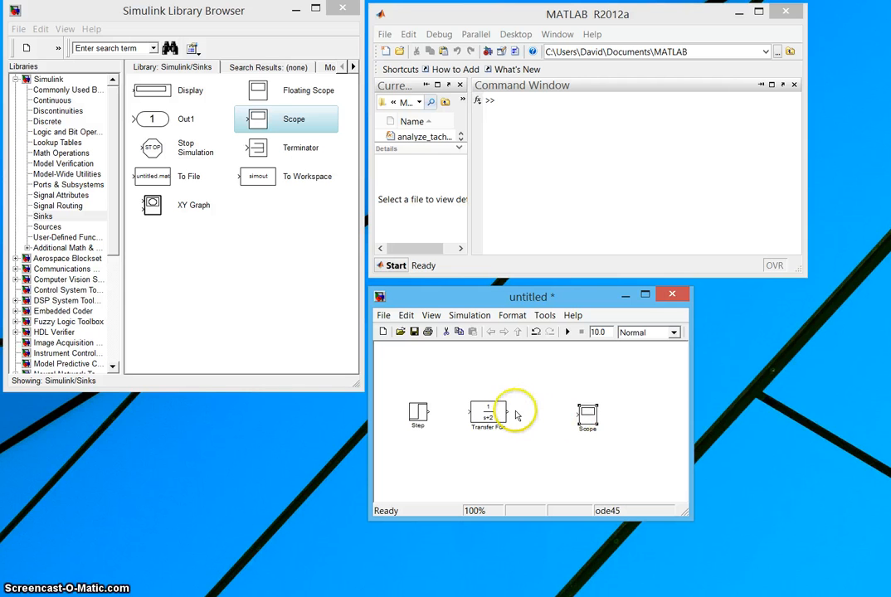
drag(589, 415, 583, 413)
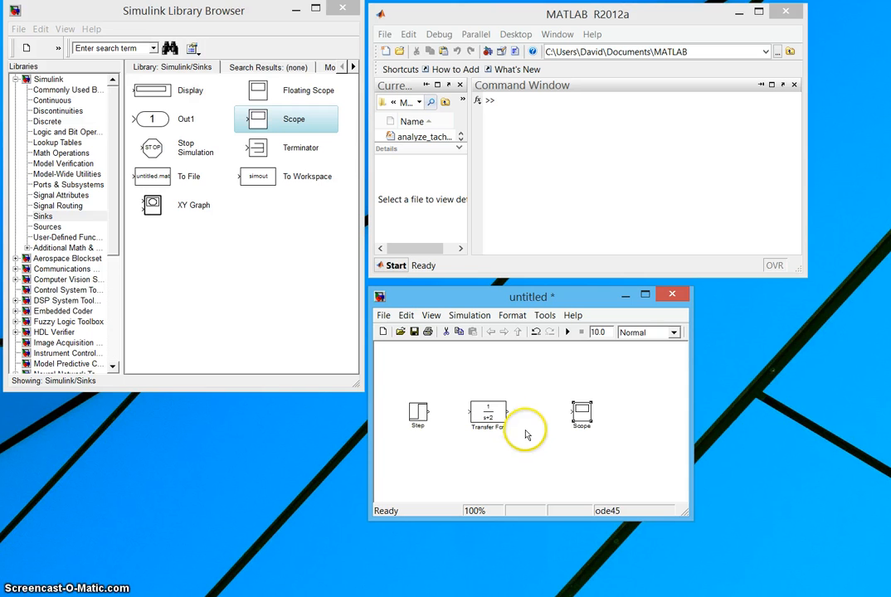
Connect the Step block to the Transfer Fcn input and the Transfer Fcn output to the Scope
click(481, 410)
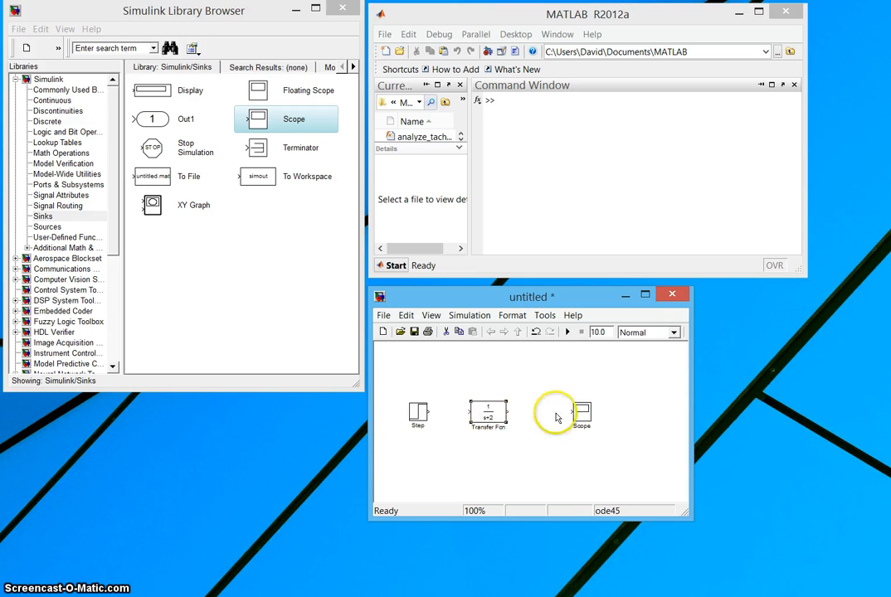
click(583, 415)
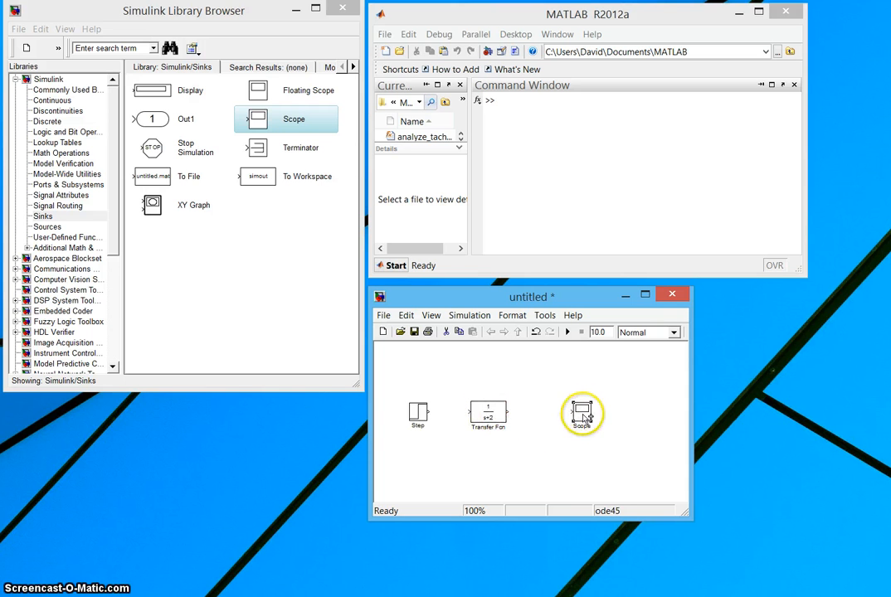
ctrl+click(491, 410)
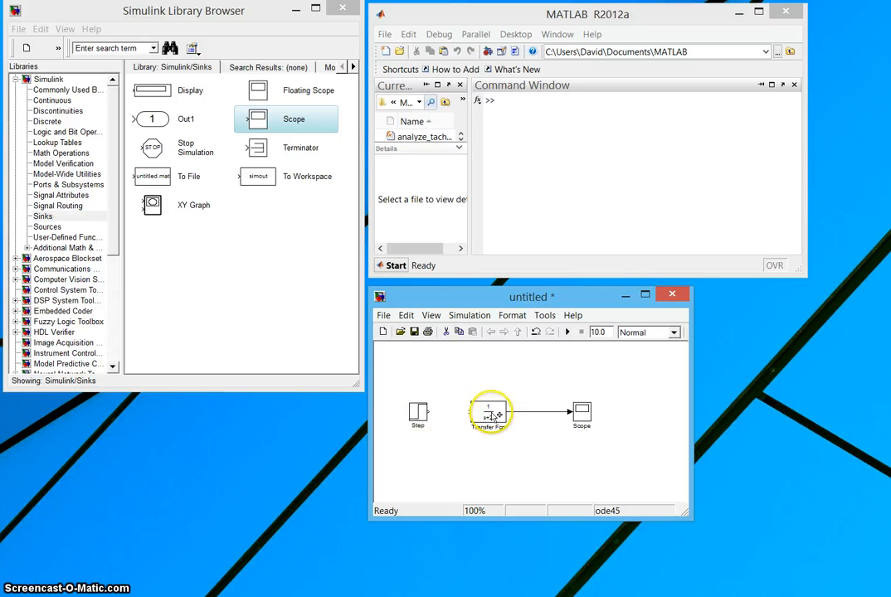
drag(488, 416, 511, 472)
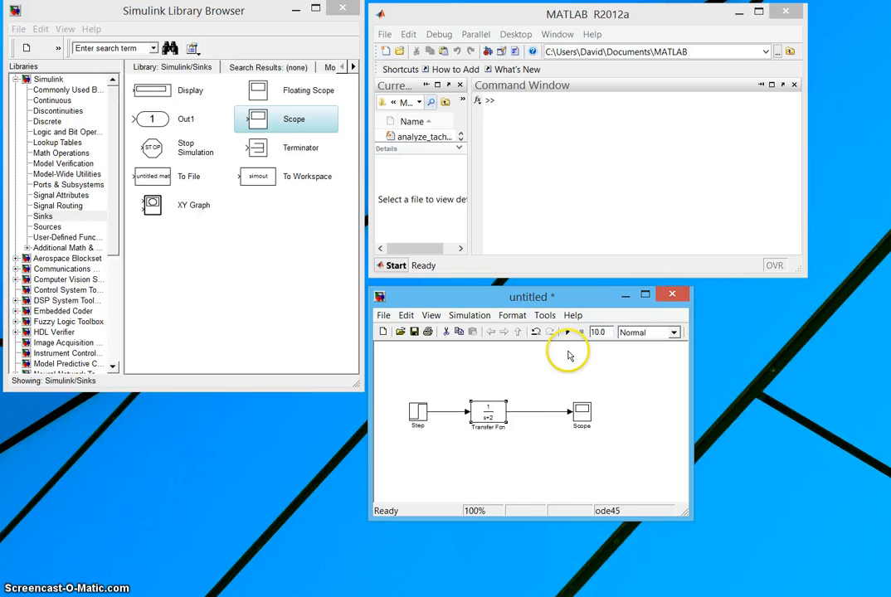
click(523, 450)
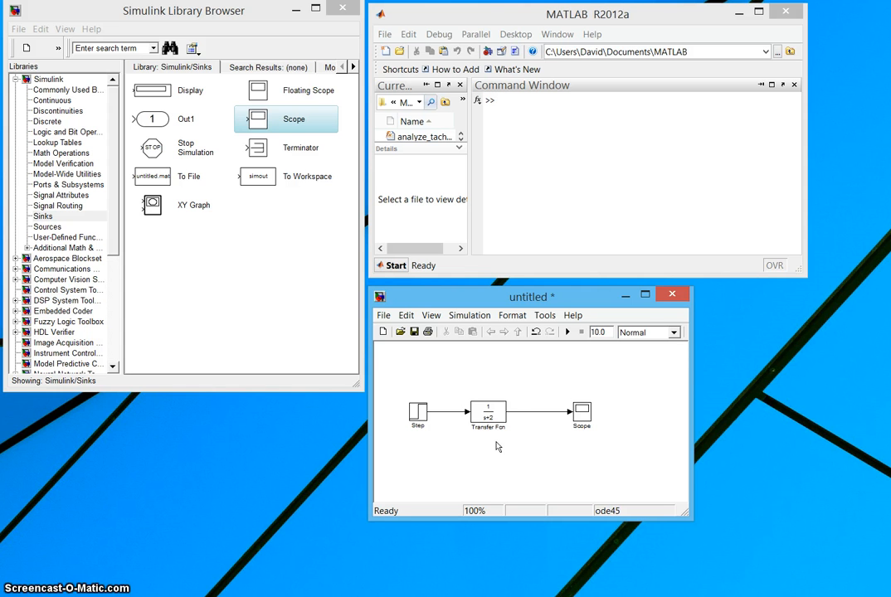
Set the simulation stop time to 3 and run the simulation
click(496, 426)
click(491, 419)
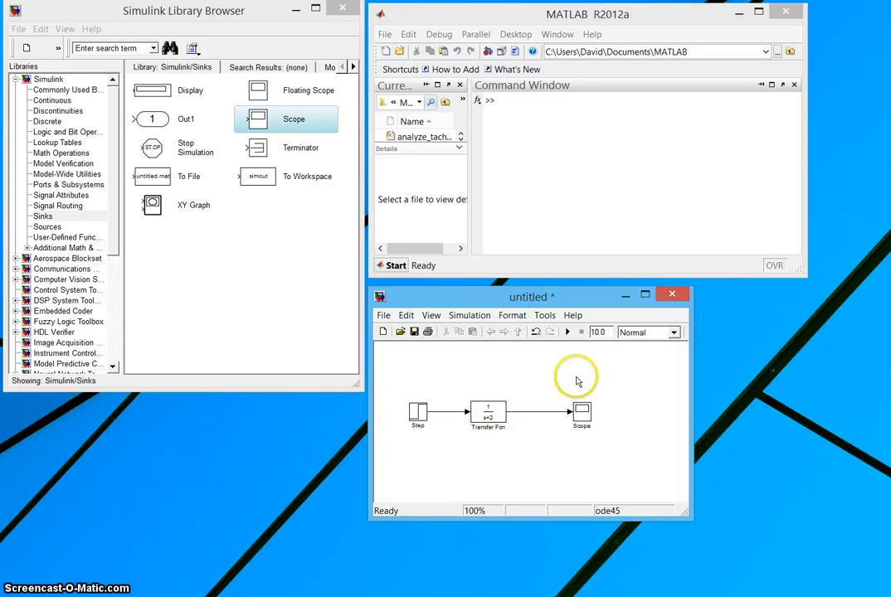
double_click(598, 332)
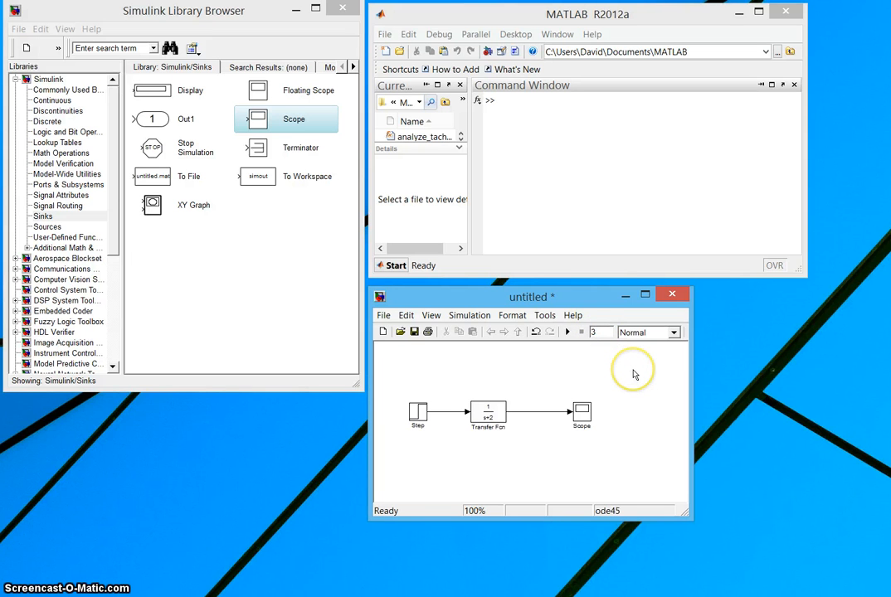
click(567, 334)
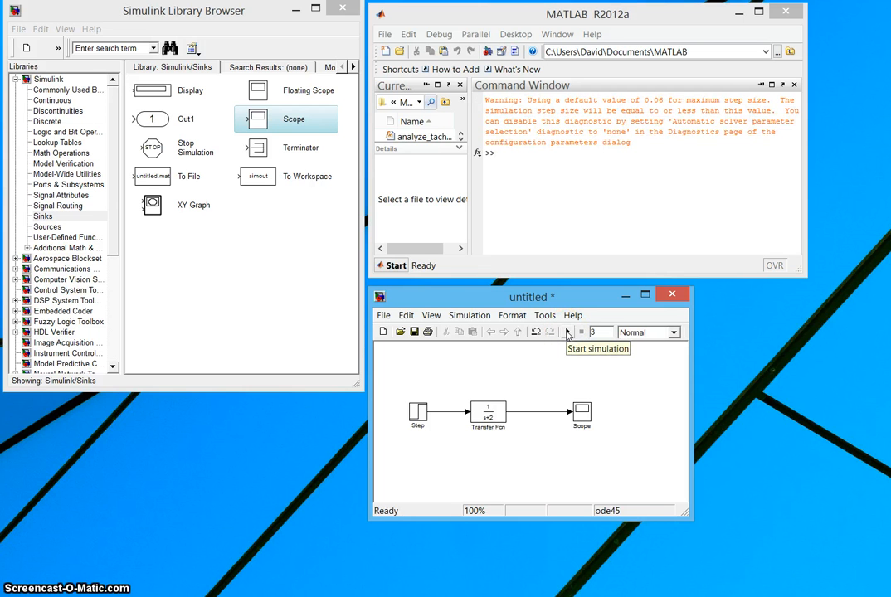
click(553, 176)
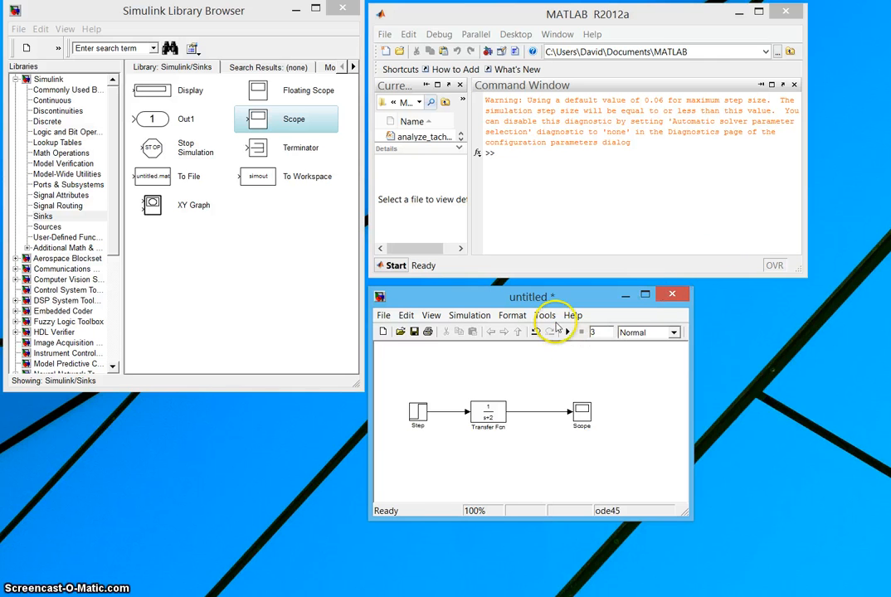
Set the solver's max step size to 0.05 in the model's configuration parameters
click(469, 316)
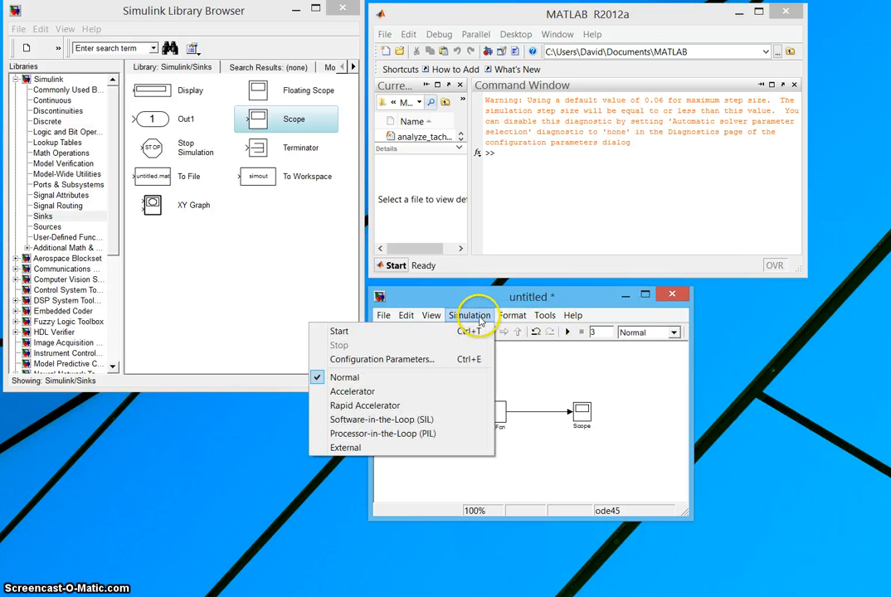
click(401, 360)
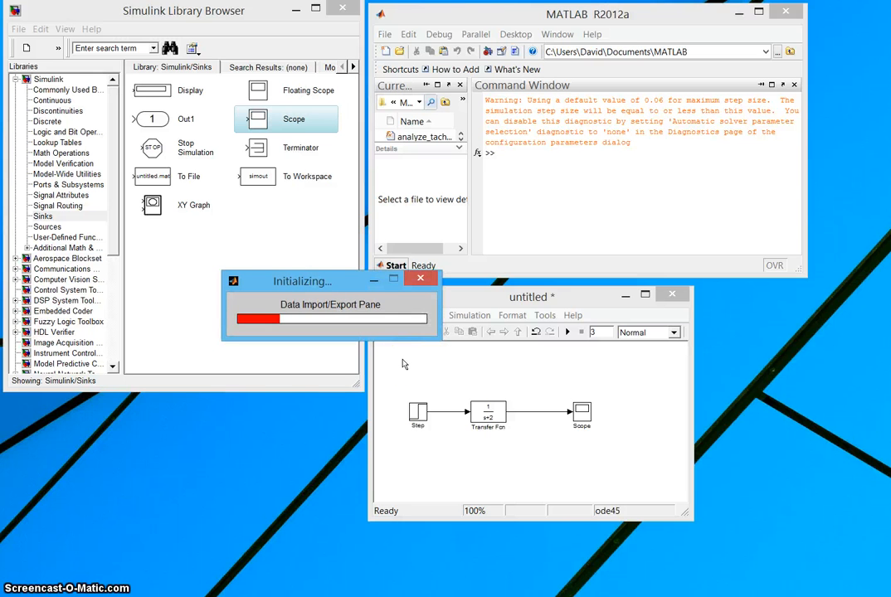
click(408, 366)
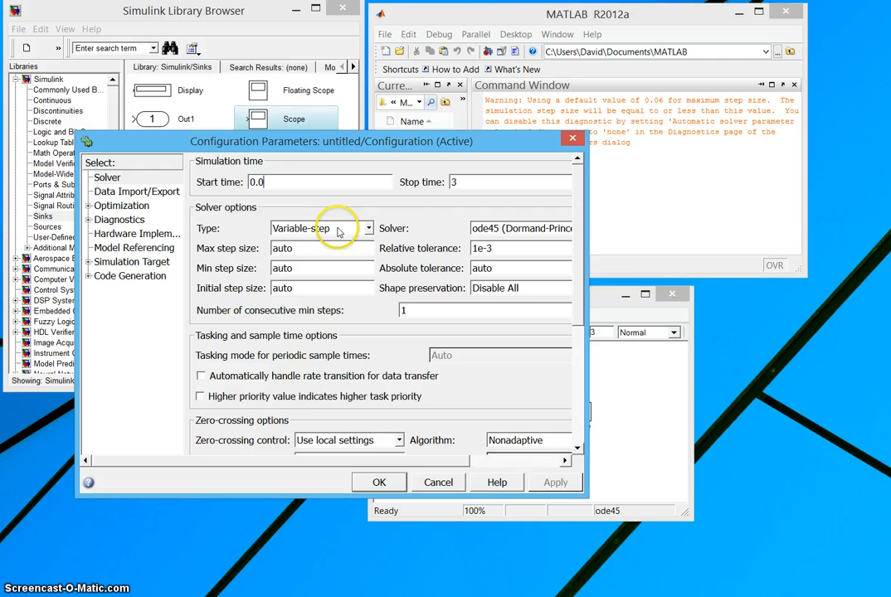
double_click(320, 250)
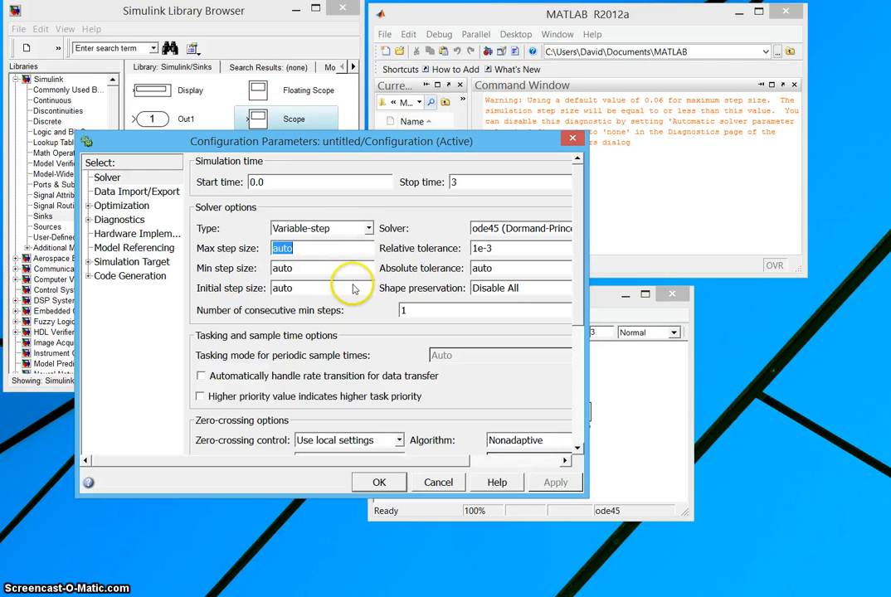
text(0.)
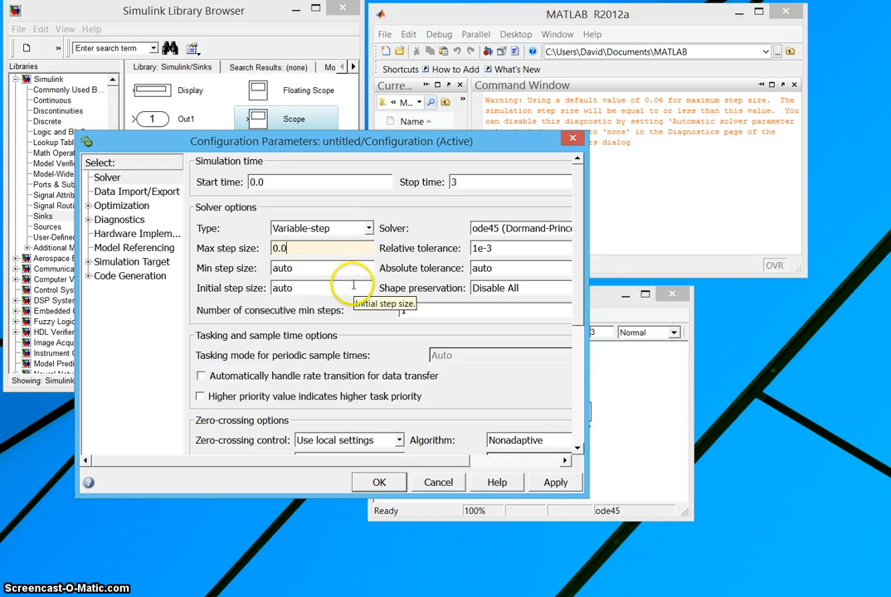
text(05)
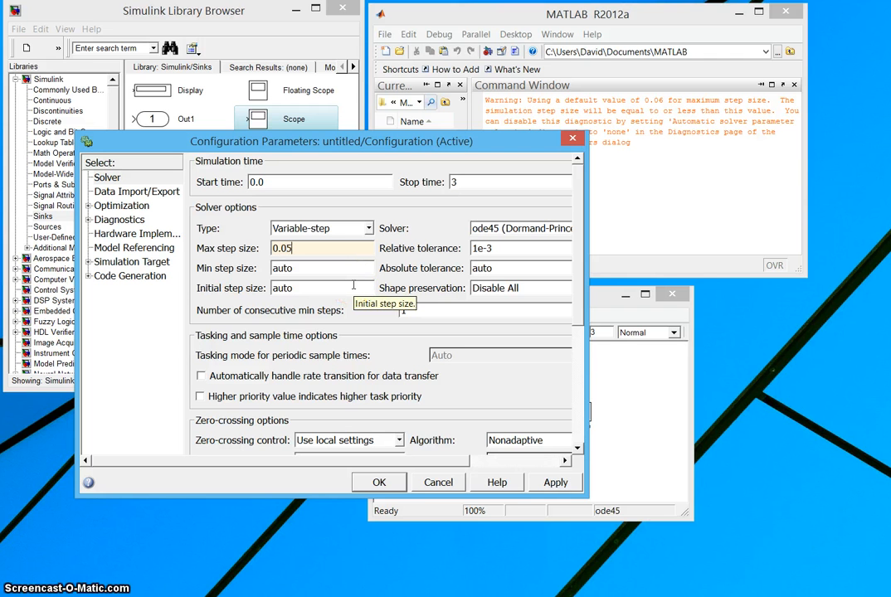
click(308, 252)
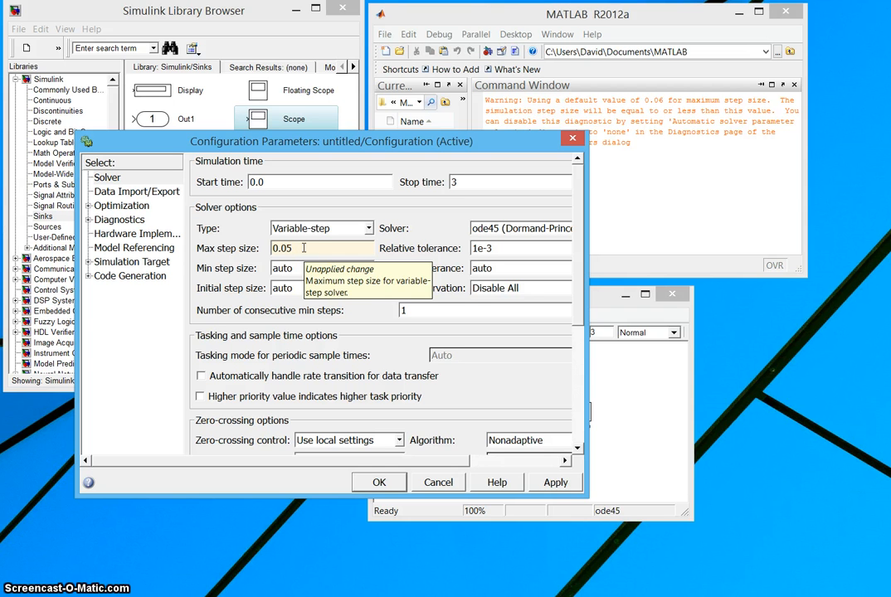
click(379, 483)
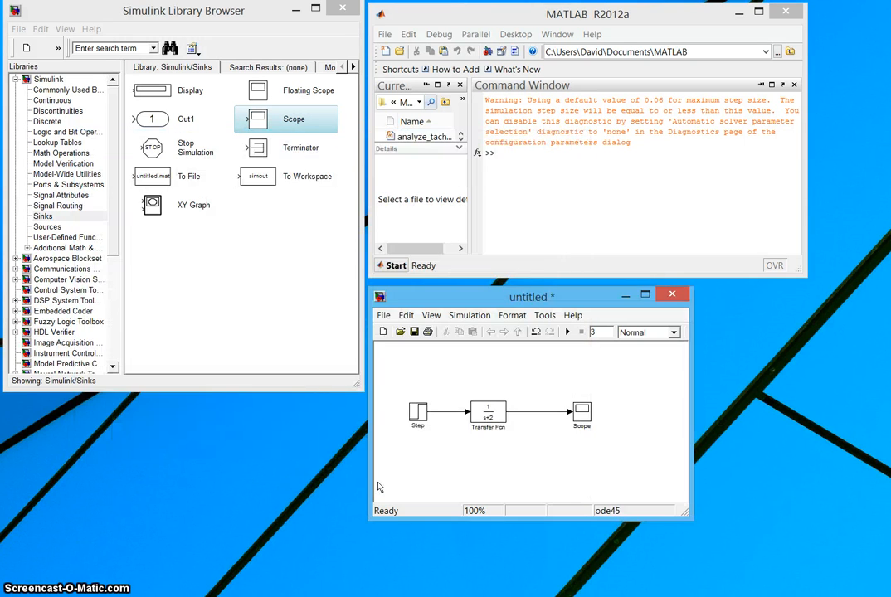
Open the Scope plot, place its window below the library browser and enlarge it beside the model
double_click(582, 410)
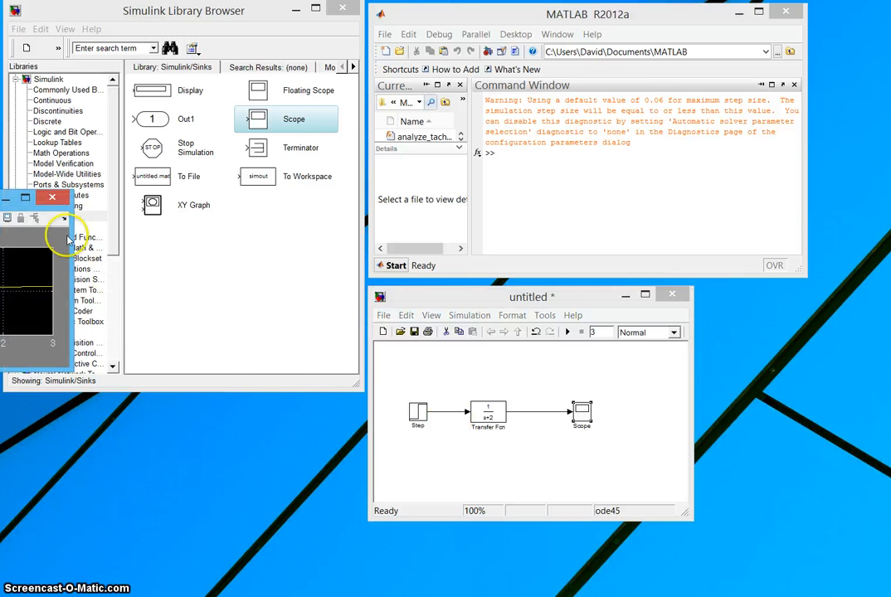
drag(21, 199, 205, 402)
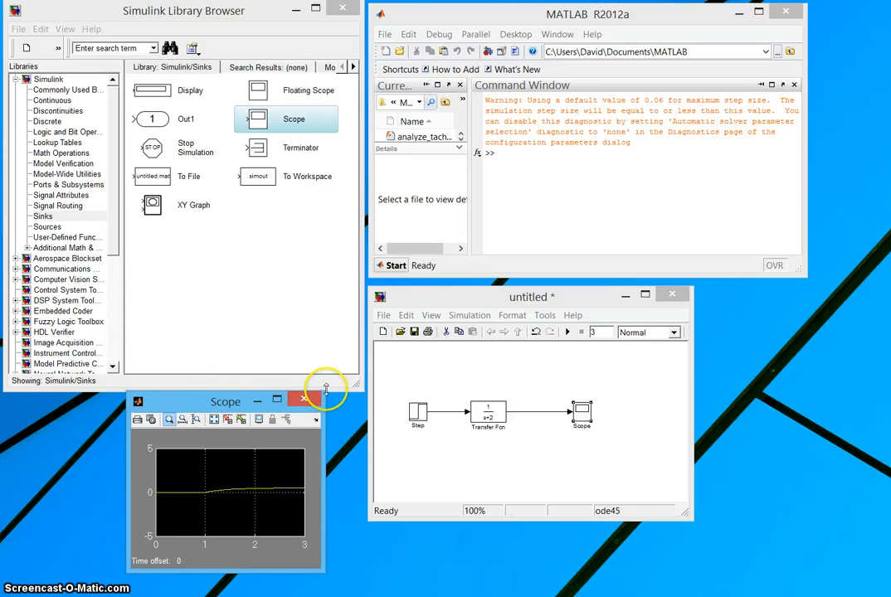
drag(323, 392, 365, 292)
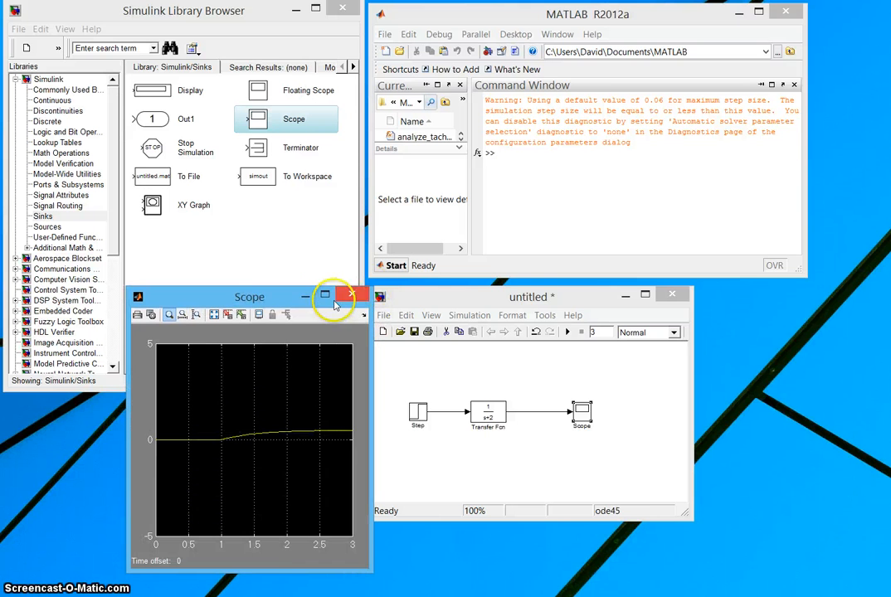
Move the Scope window clear of the model window and autoscale its plot axes
drag(281, 302, 249, 313)
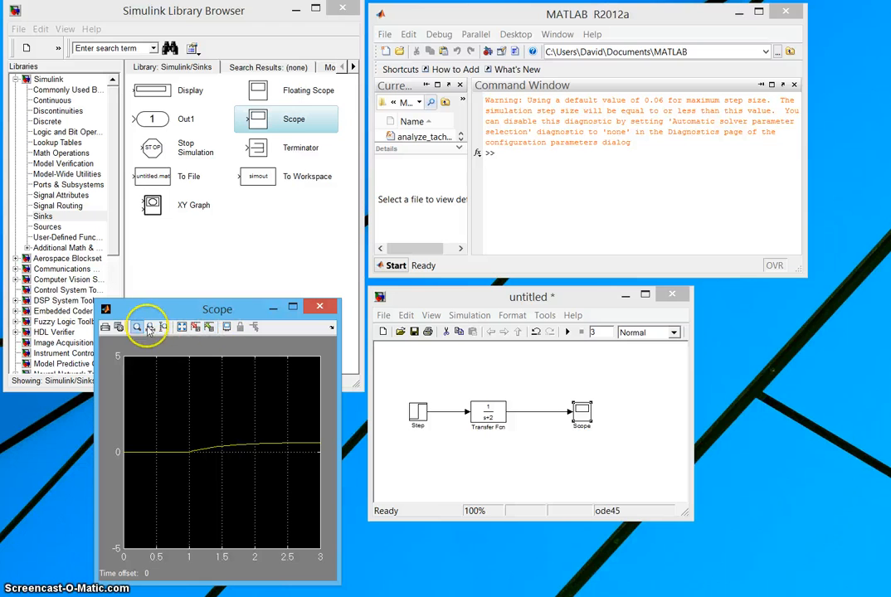
right_click(173, 396)
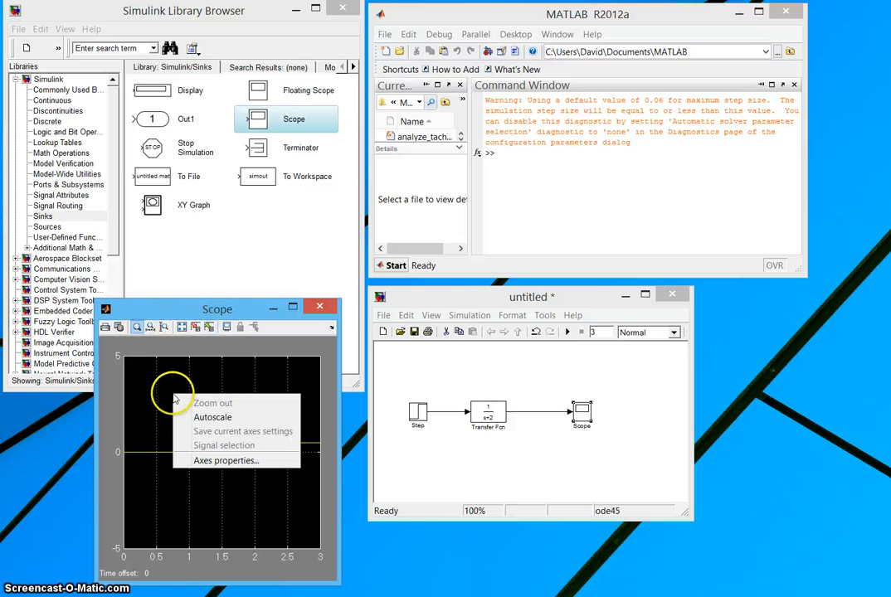
click(217, 417)
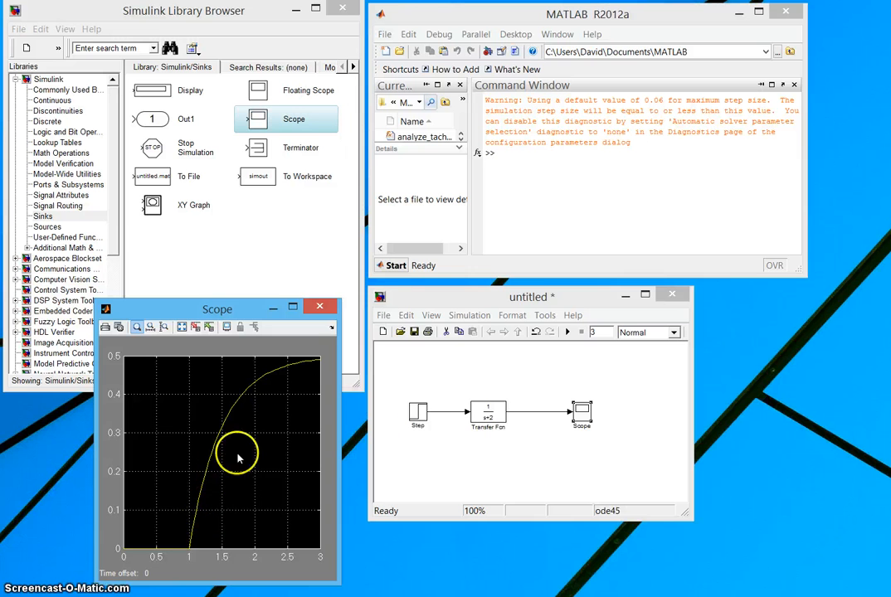
Set the Step block's step time to 0, rerun the simulation and autoscale the Scope plot
double_click(419, 412)
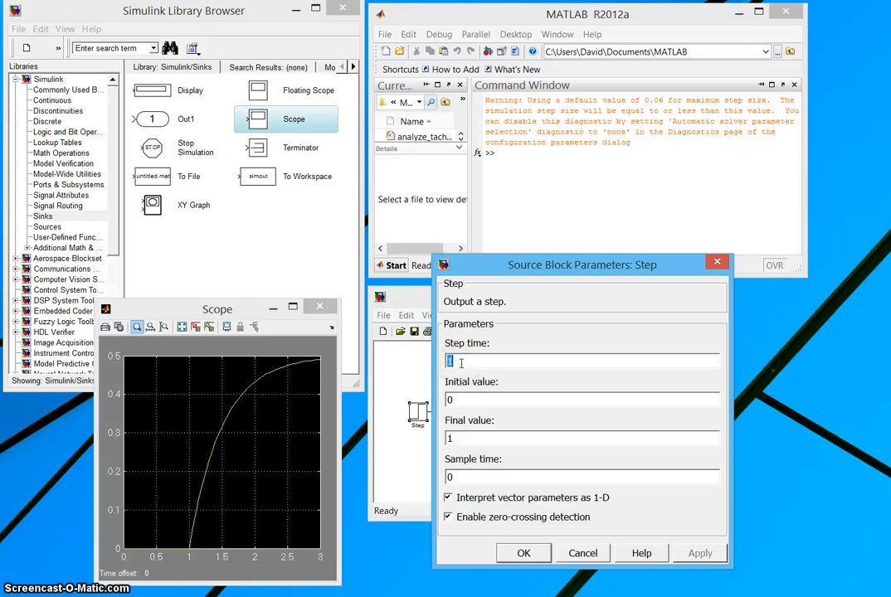
text(0)
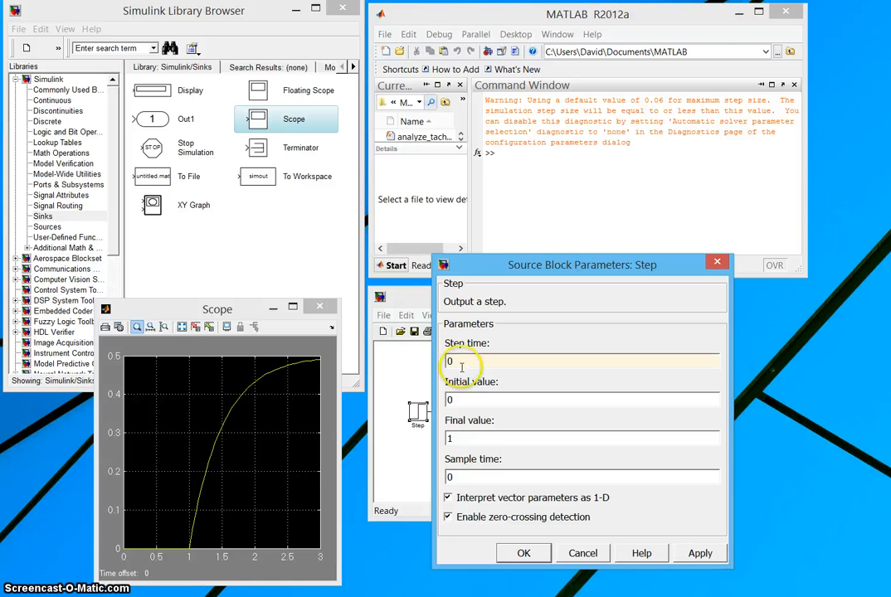
click(523, 553)
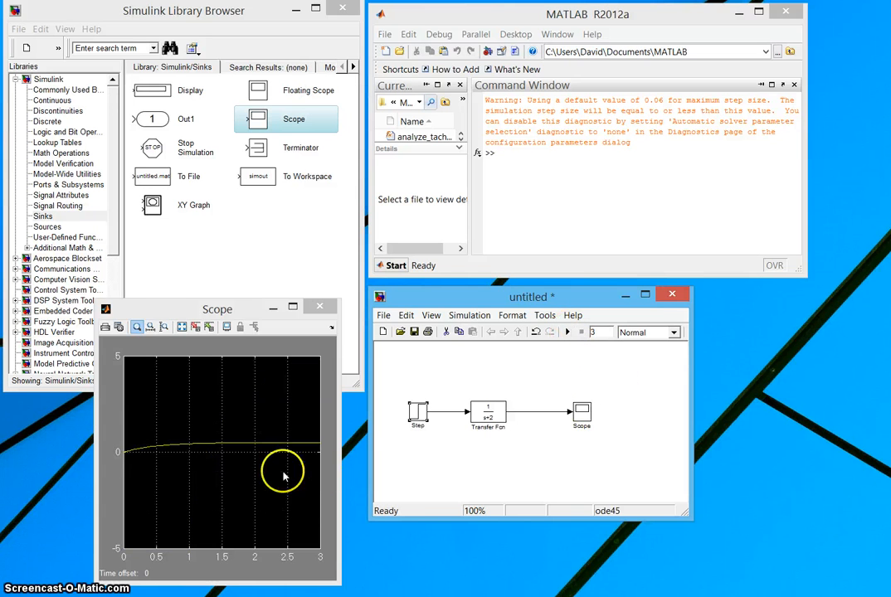
right_click(243, 476)
click(264, 497)
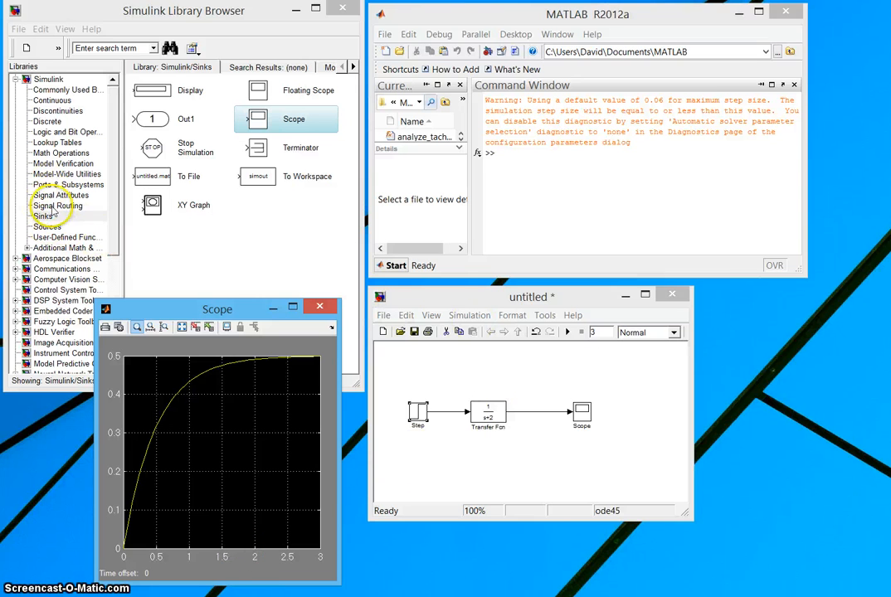
Add a Sum block from Simulink's Commonly Used Blocks library above the signal path in the model
click(91, 10)
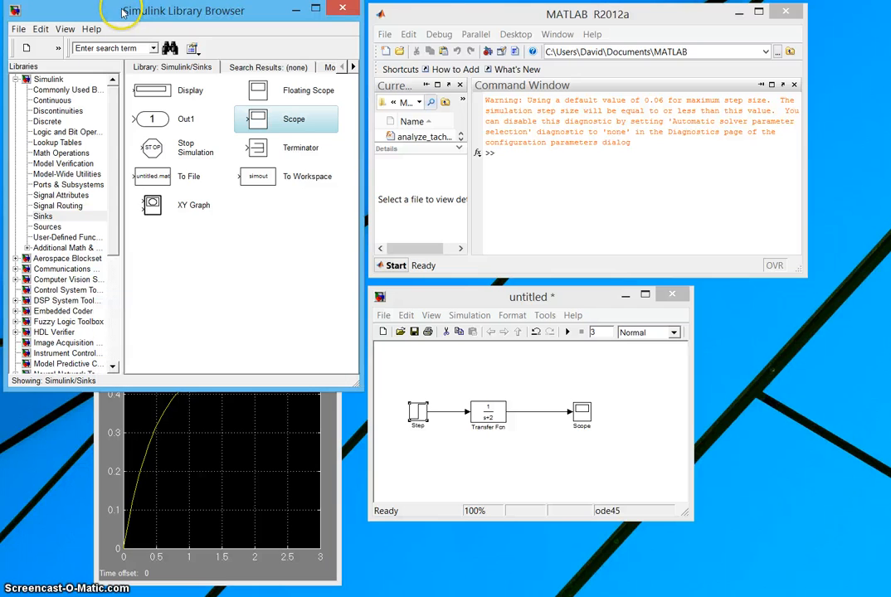
click(51, 207)
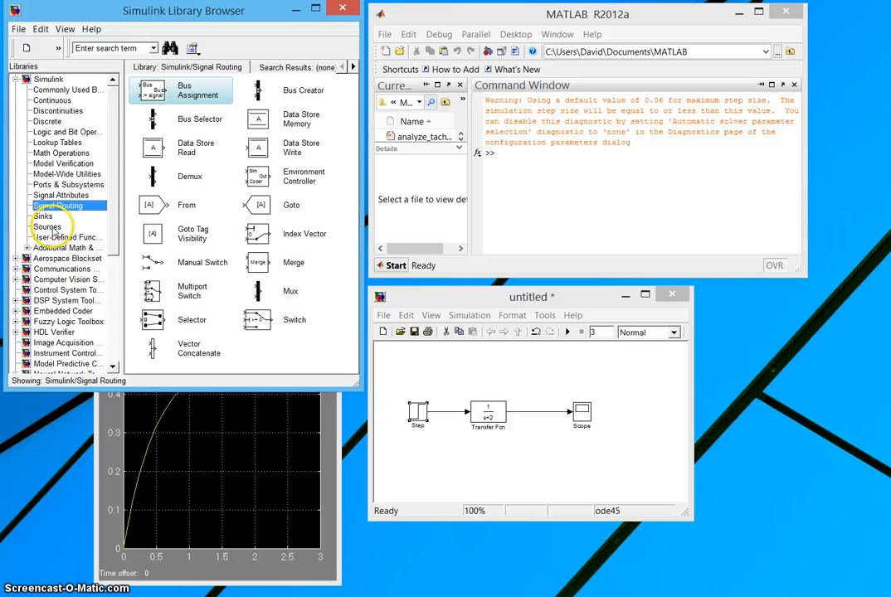
click(62, 154)
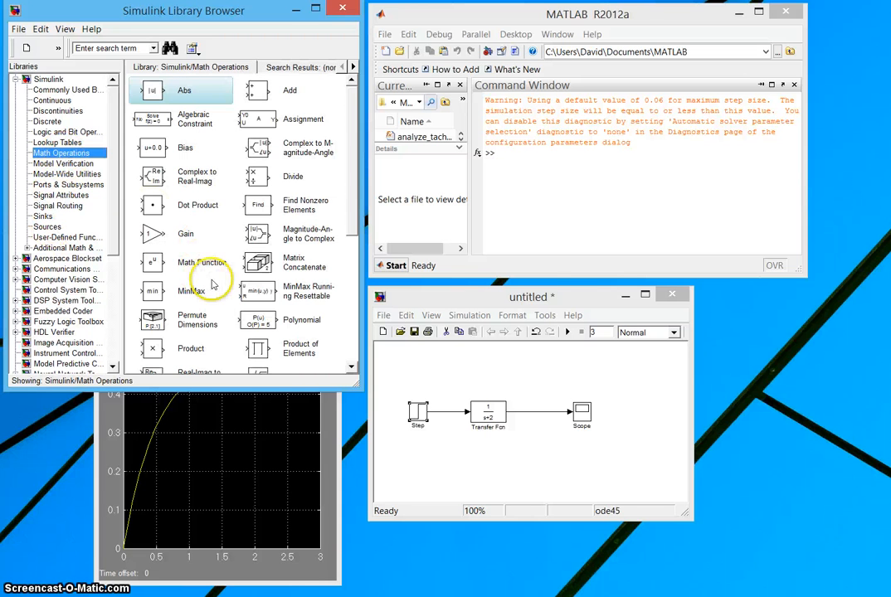
scroll(222, 238, down, 5)
scroll(157, 253, up, 5)
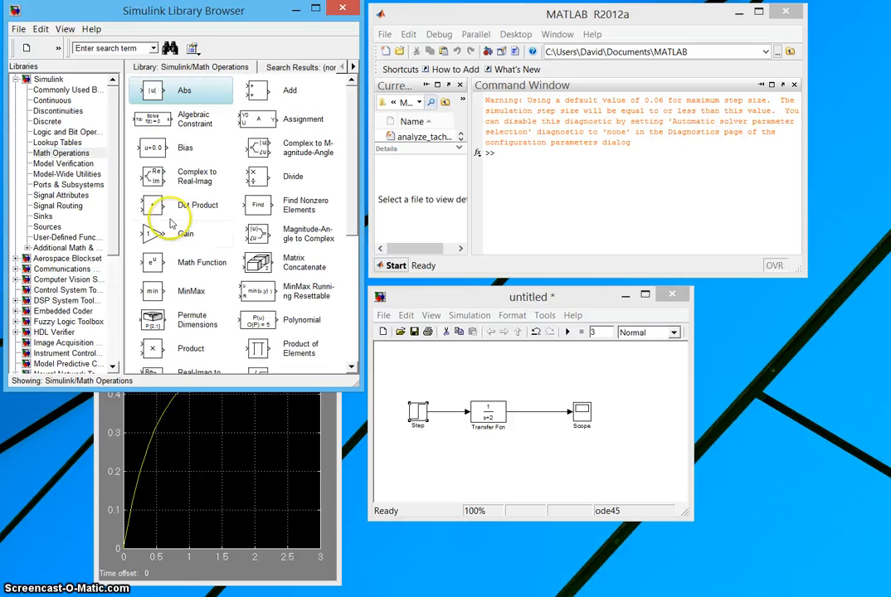
click(56, 91)
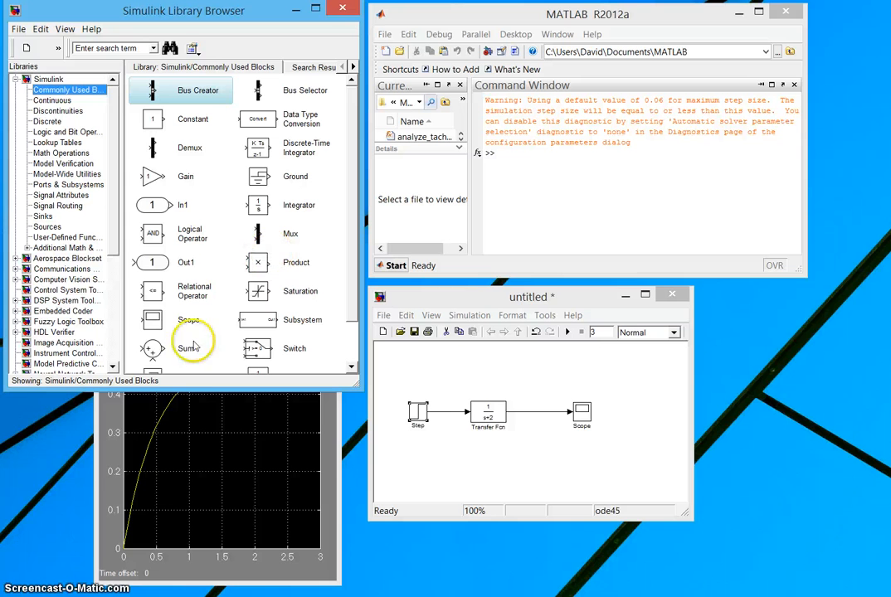
drag(151, 349, 452, 365)
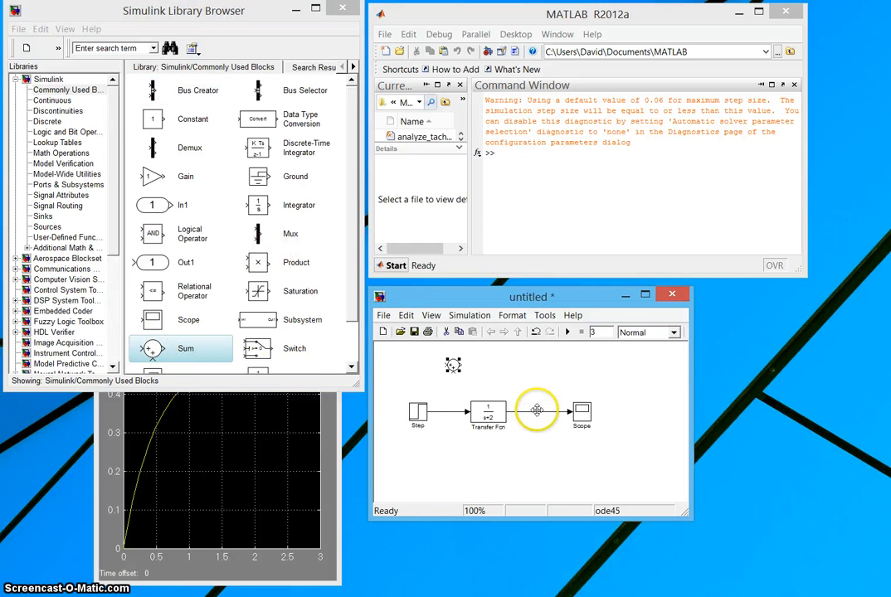
Remove the existing signal lines and place a Gain block between Step and Transfer Fcn, shifting Transfer Fcn toward the Scope to make room
click(445, 413)
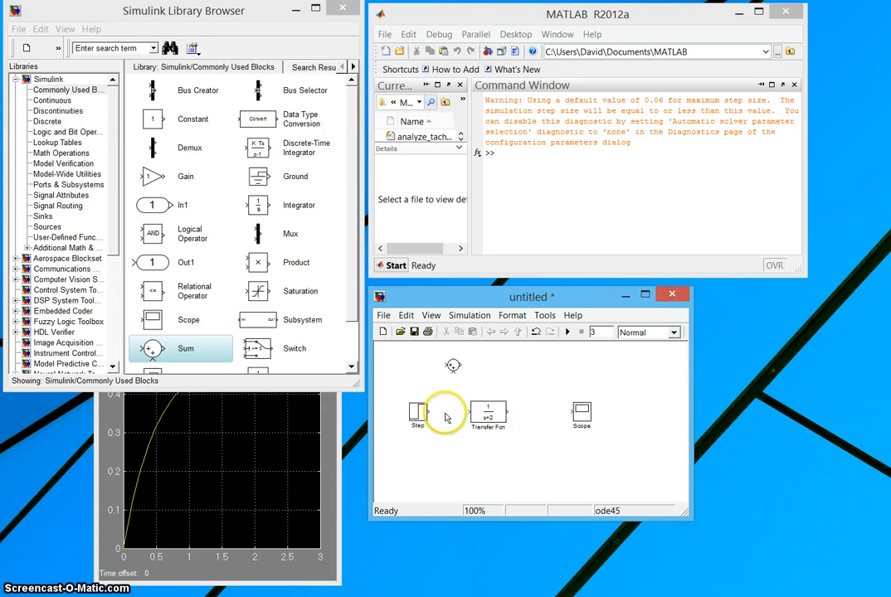
drag(491, 410, 515, 413)
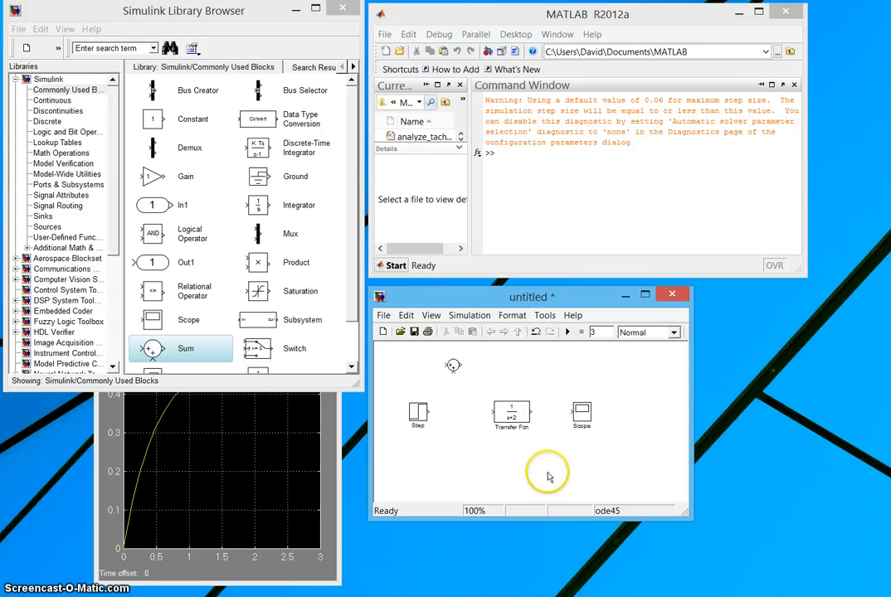
click(162, 187)
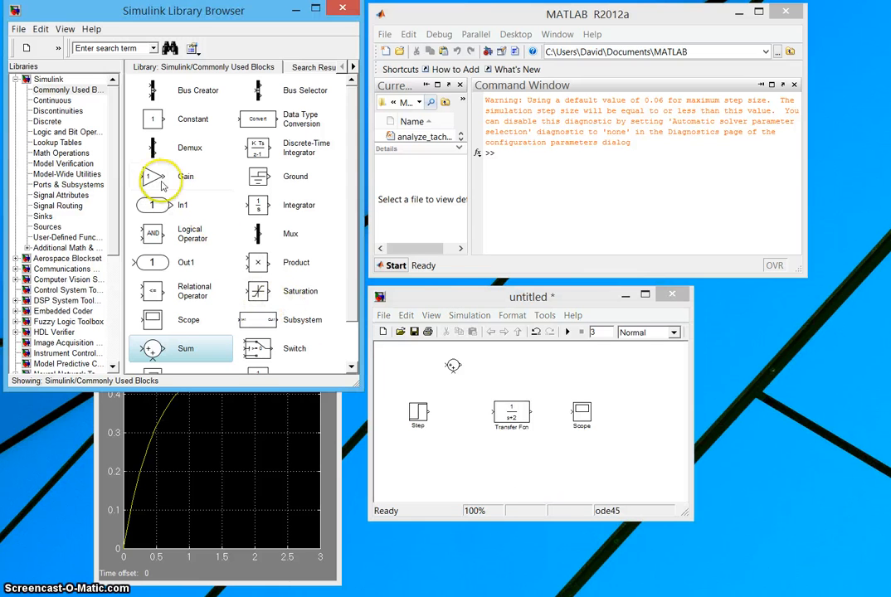
drag(162, 186, 469, 424)
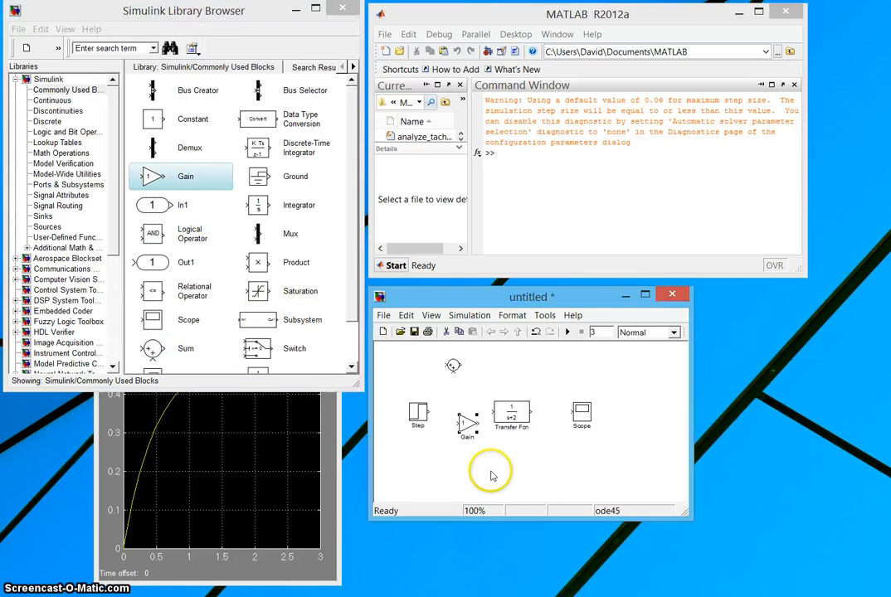
click(467, 424)
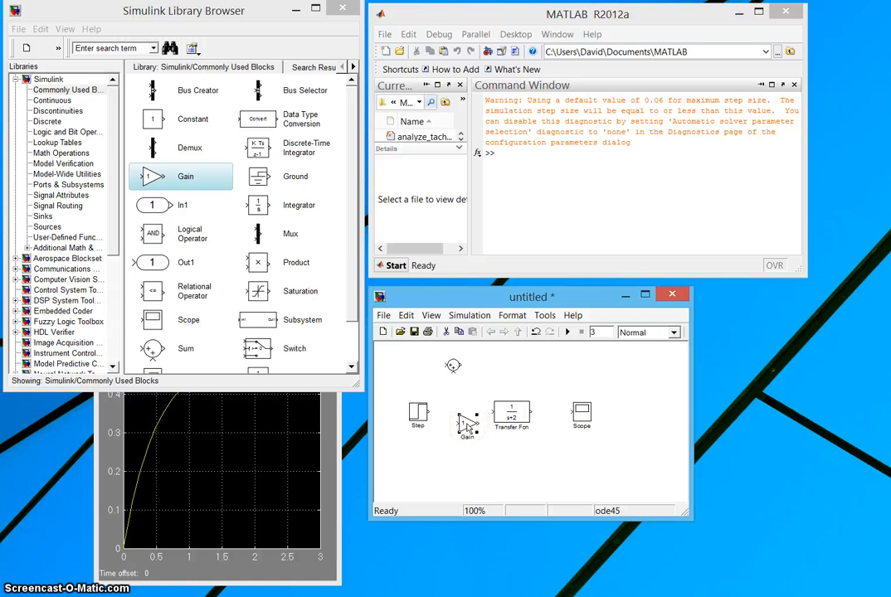
Set the Gain block's gain to k and align the block with the Step and Transfer Fcn row
double_click(467, 423)
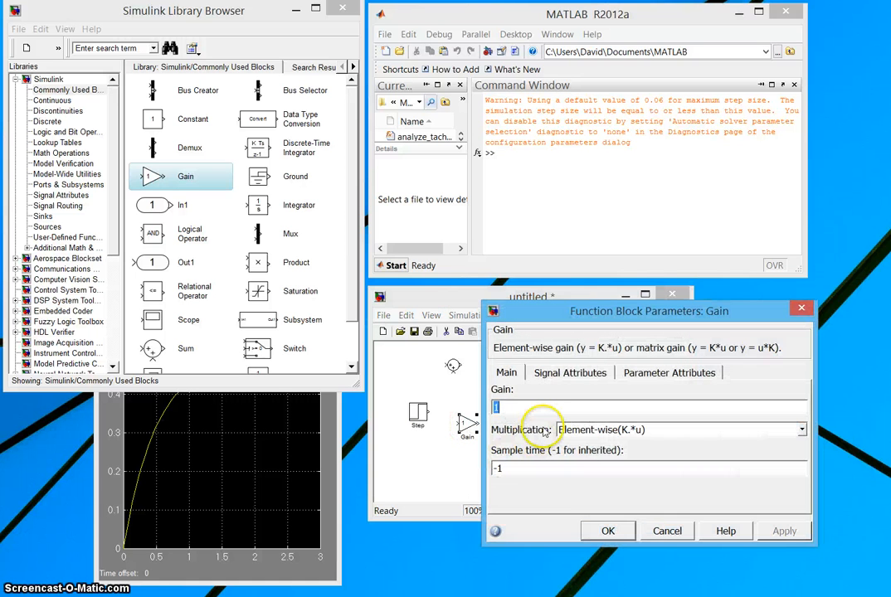
text(k)
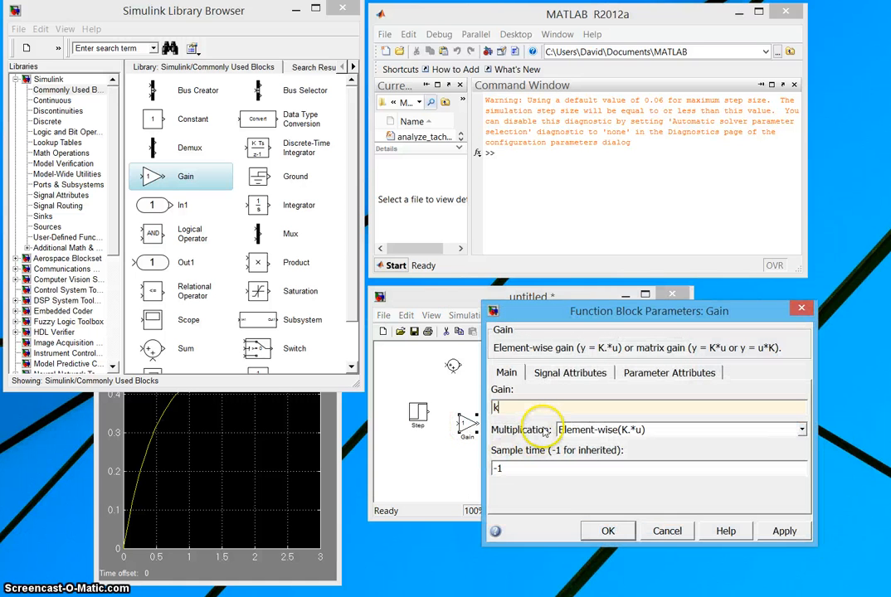
click(608, 532)
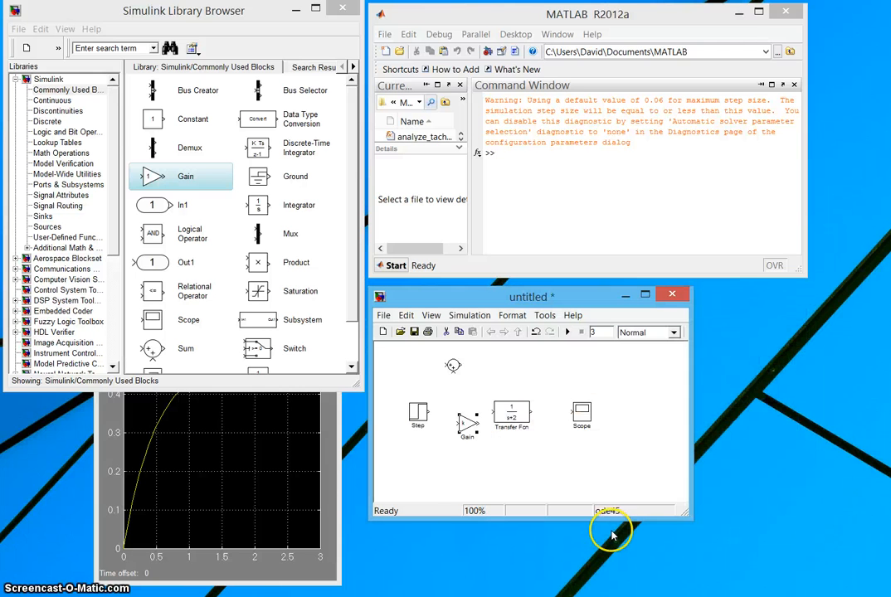
click(465, 423)
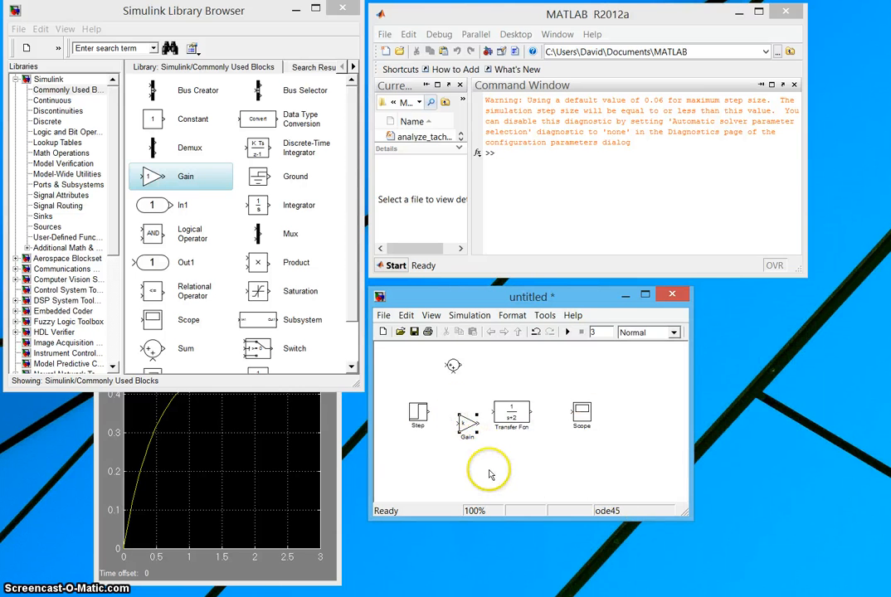
Enlarge the model window, fit the whole block diagram in its view and move the window up slightly
click(469, 316)
mouse_move(419, 317)
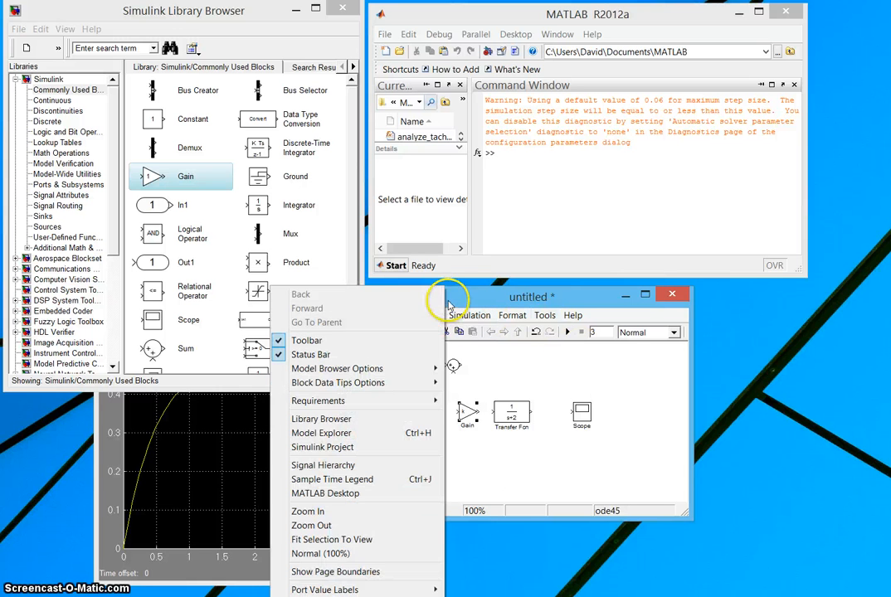
click(453, 300)
drag(688, 515, 795, 571)
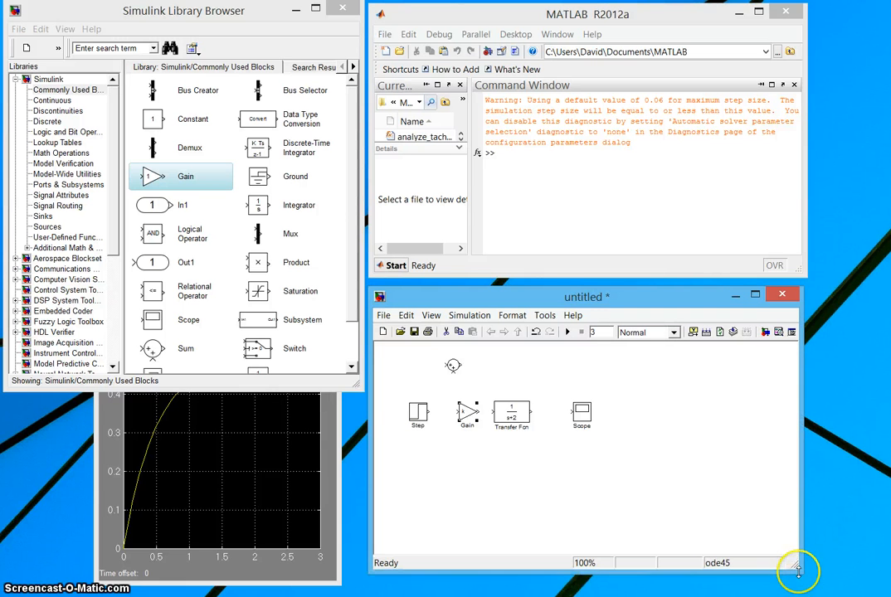
click(466, 319)
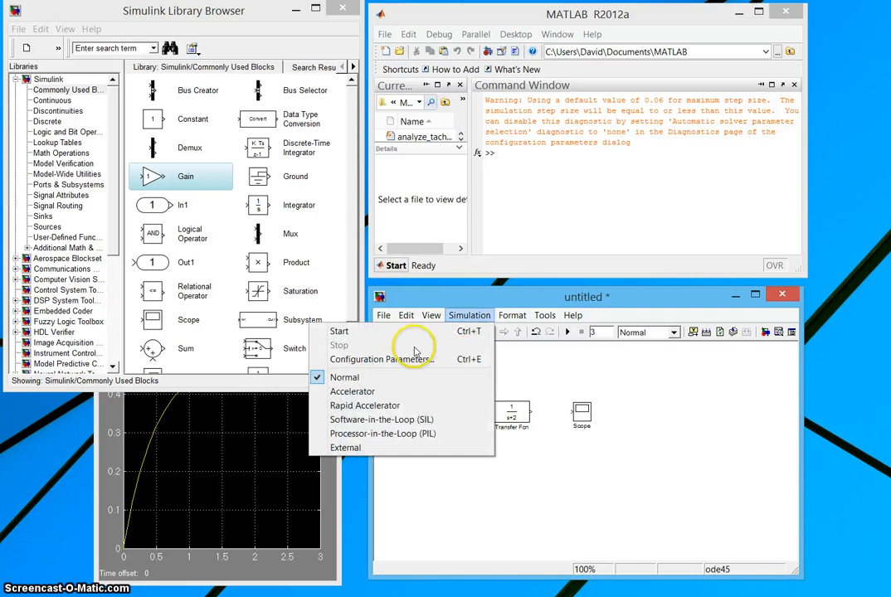
mouse_move(430, 320)
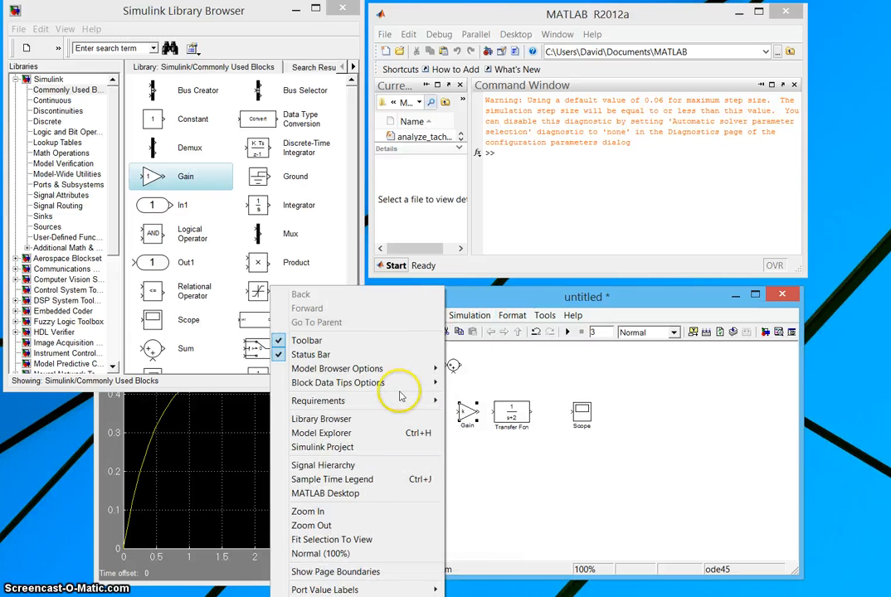
click(345, 539)
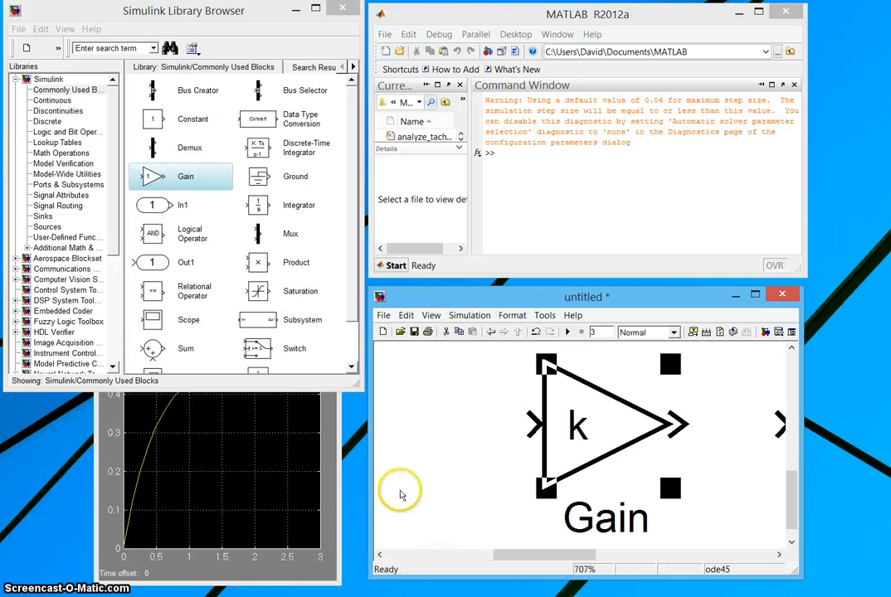
click(462, 383)
click(431, 315)
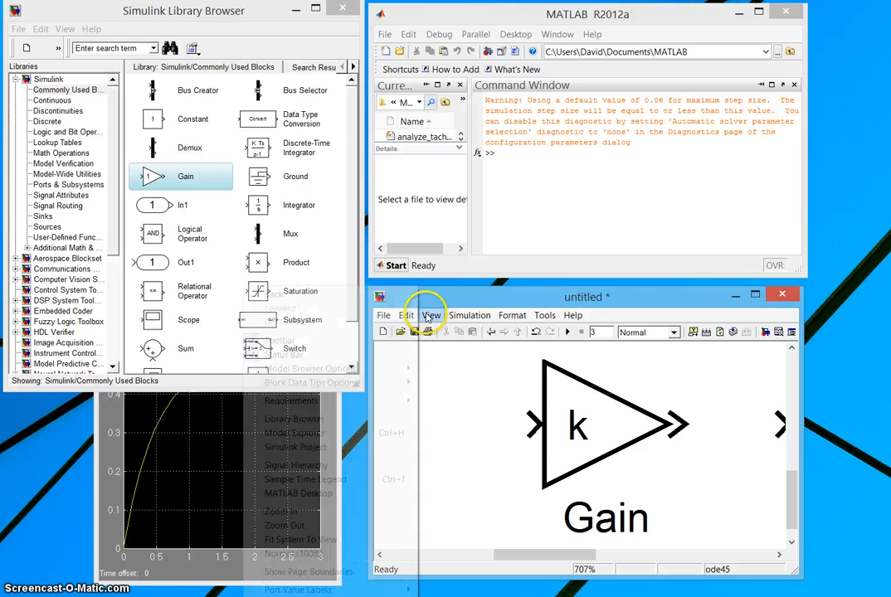
click(309, 540)
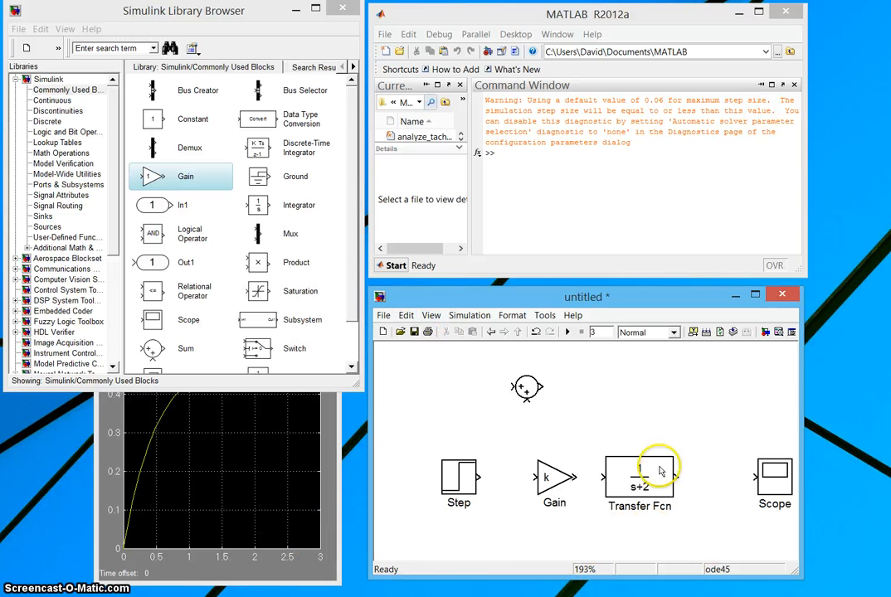
drag(589, 300, 573, 269)
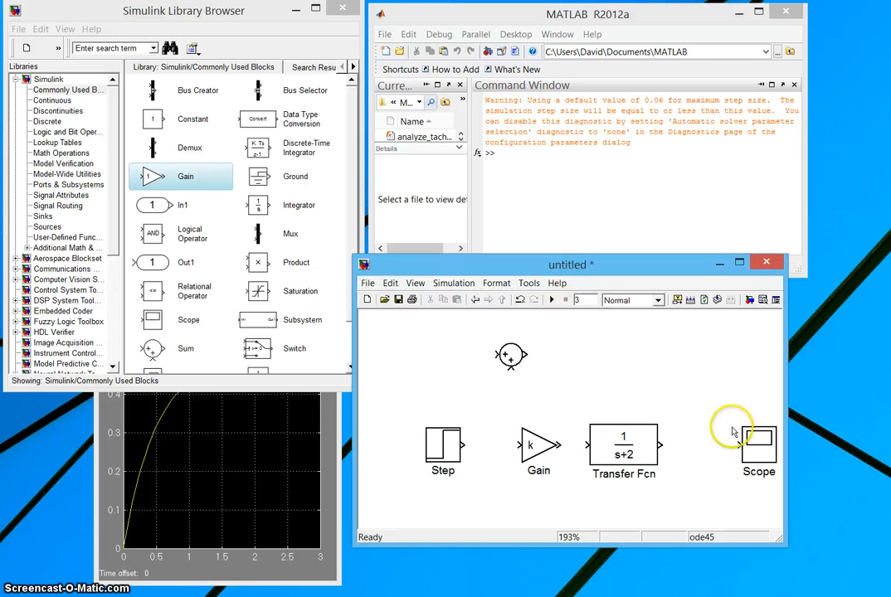
Place the Sum block in line between Step and Gain, shifting Step away from Gain to make room
drag(513, 358, 483, 497)
drag(436, 443, 413, 449)
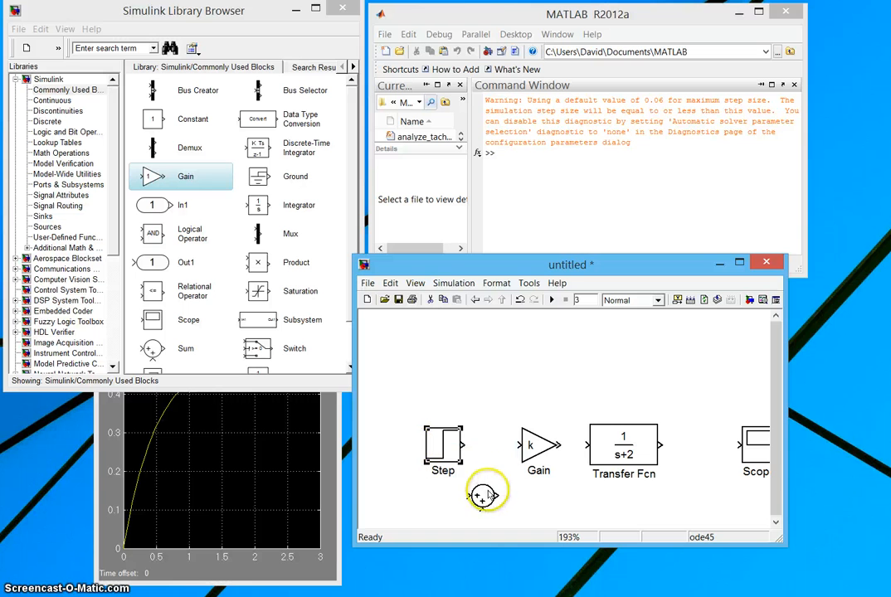
click(490, 496)
drag(484, 496, 478, 445)
click(505, 492)
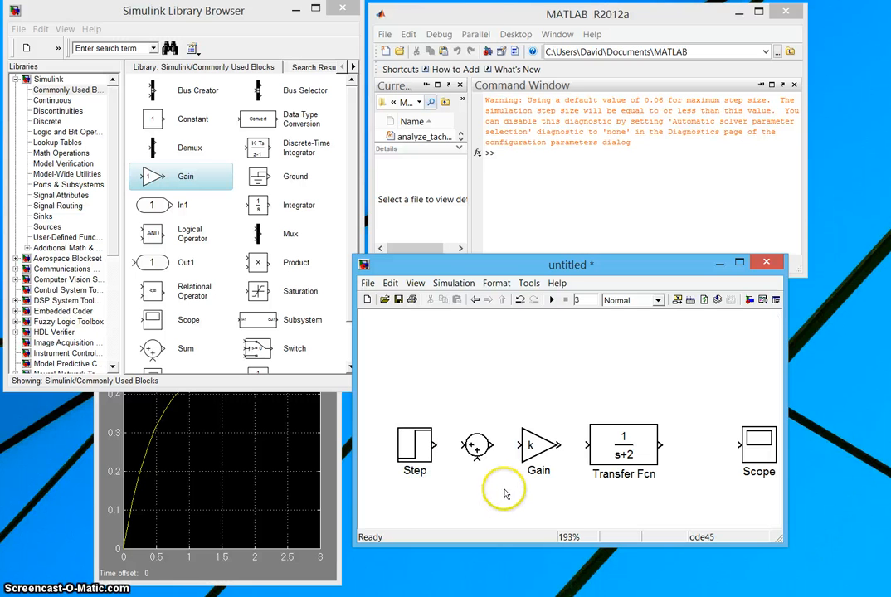
Move all the blocks together to the upper part of the model canvas, leaving space below for a feedback line
drag(772, 504, 393, 415)
drag(422, 453, 398, 355)
click(407, 422)
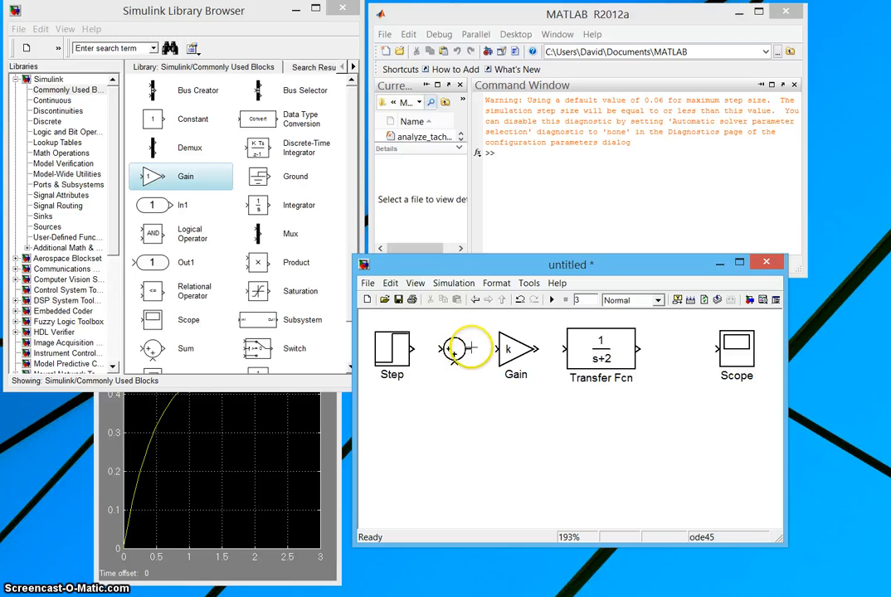
Wire Step, Sum, Gain, Transfer Fcn and Scope in series and feed the Transfer Fcn output back to the Sum's lower input
drag(470, 348, 569, 348)
drag(637, 348, 716, 348)
drag(454, 362, 672, 350)
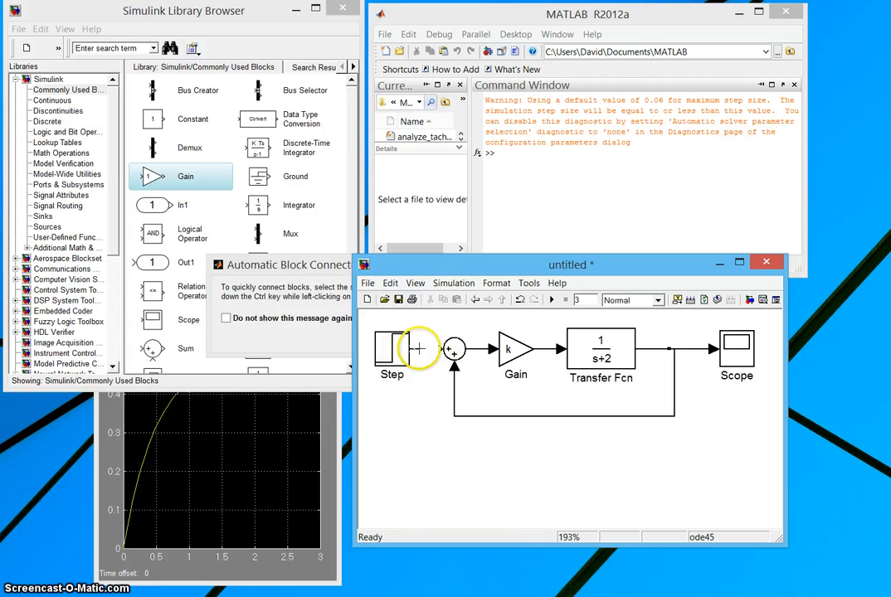
drag(419, 349, 448, 350)
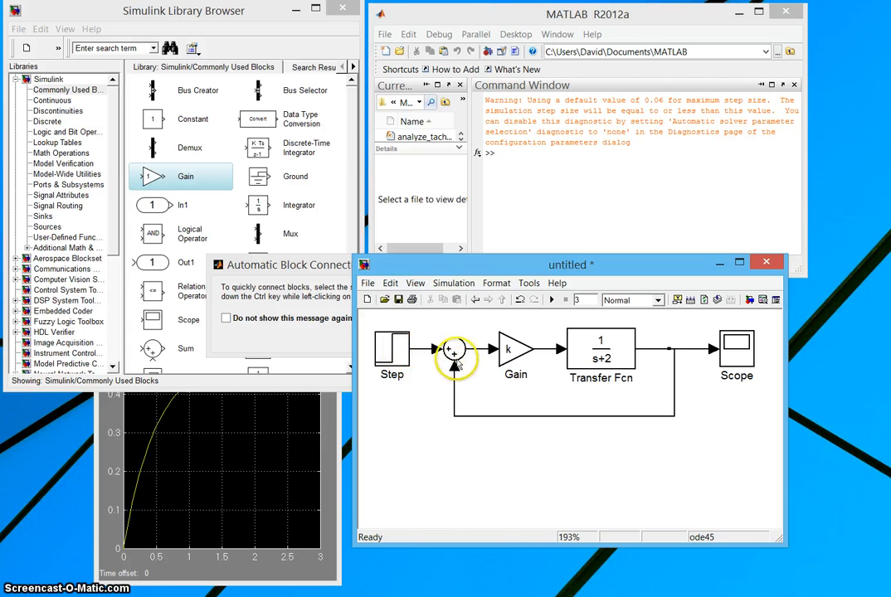
Set the Sum block's list of signs to |+- so that the feedback input is subtracted
double_click(455, 357)
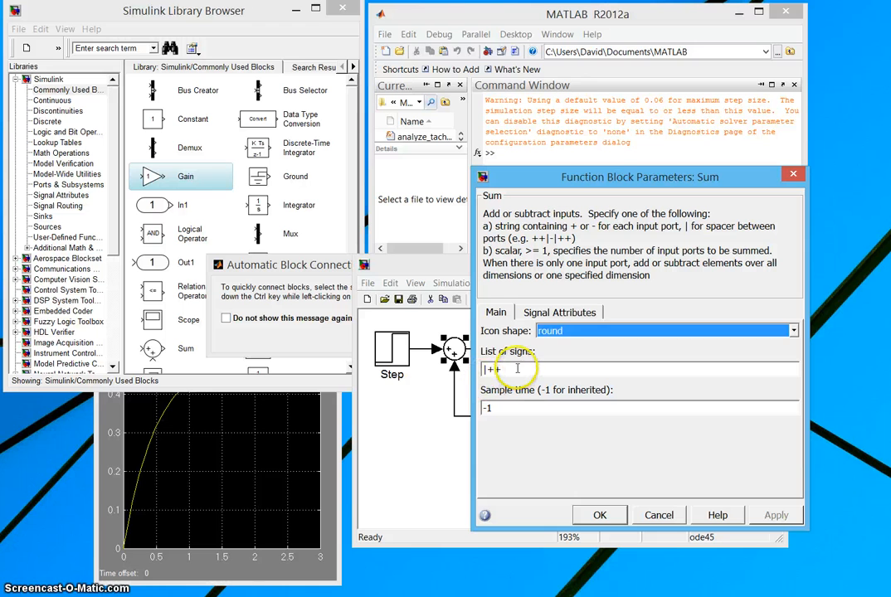
drag(497, 369, 521, 370)
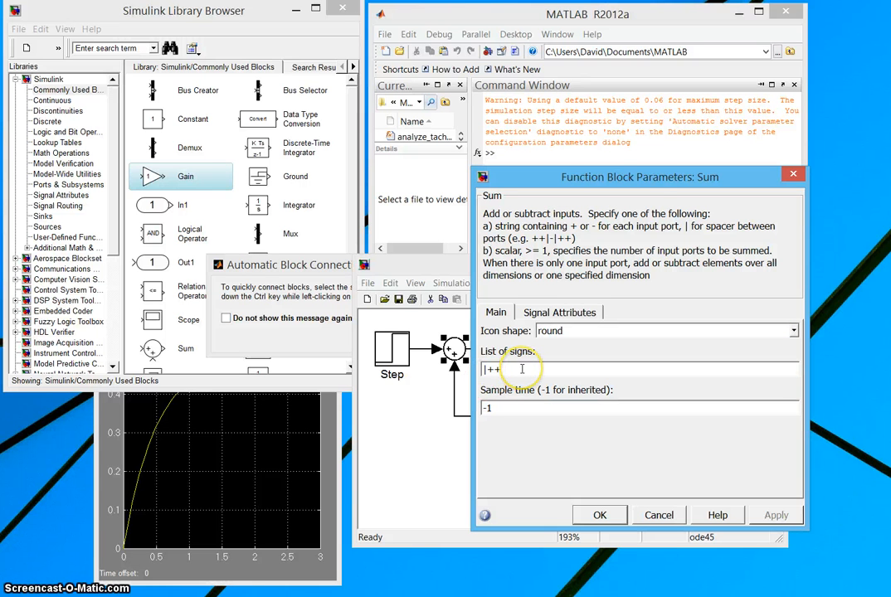
key(BackSpace)
text(|+-)
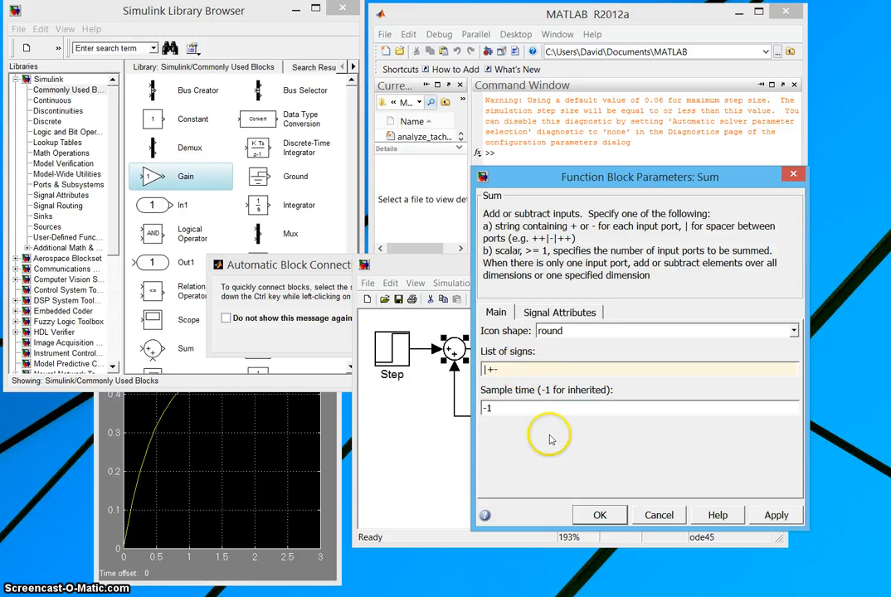
click(599, 515)
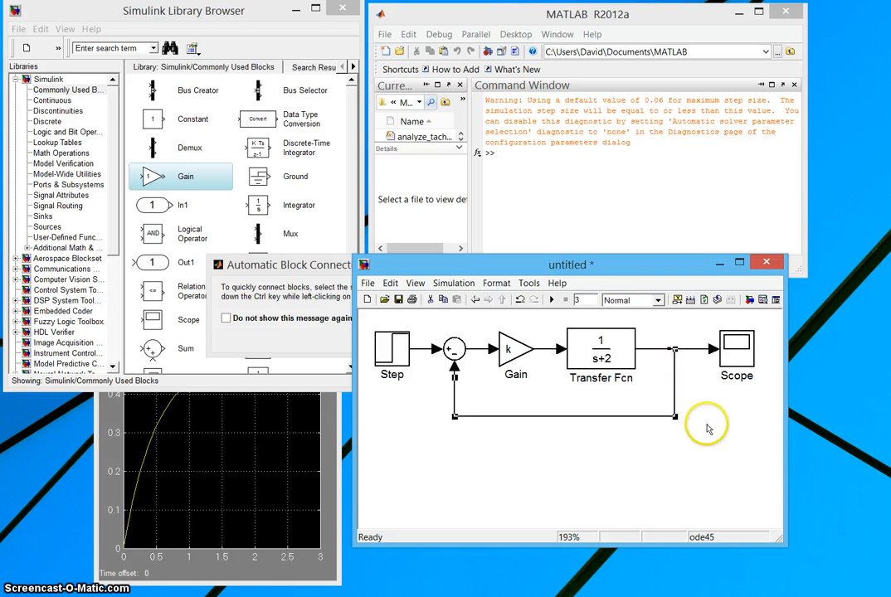
click(718, 455)
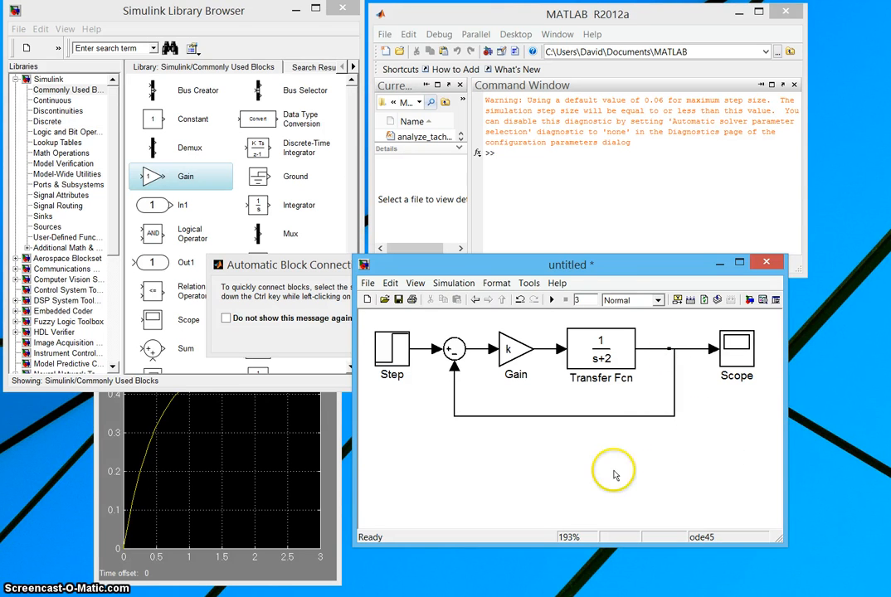
Define k = 1 in the MATLAB workspace, simulate the closed-loop model and autoscale the Scope plot
click(541, 205)
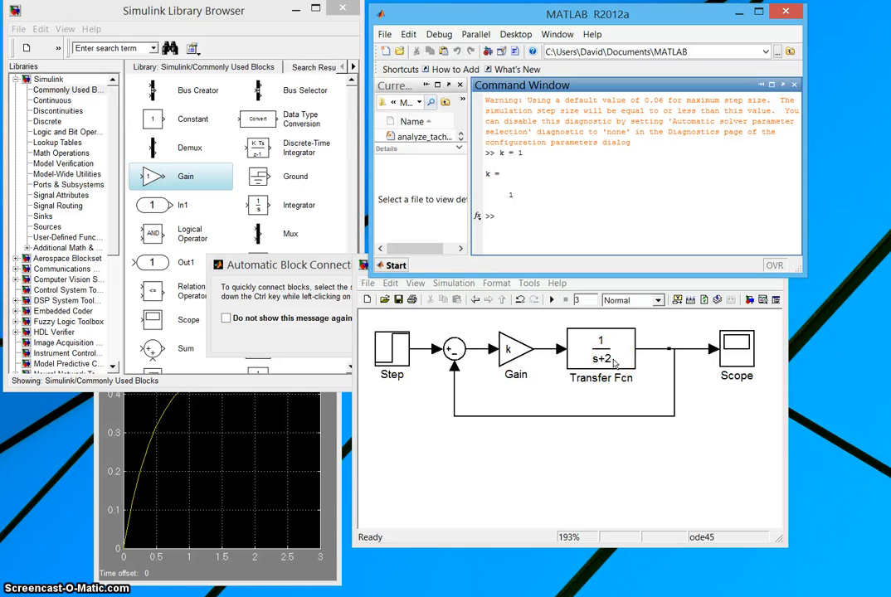
click(509, 194)
click(552, 300)
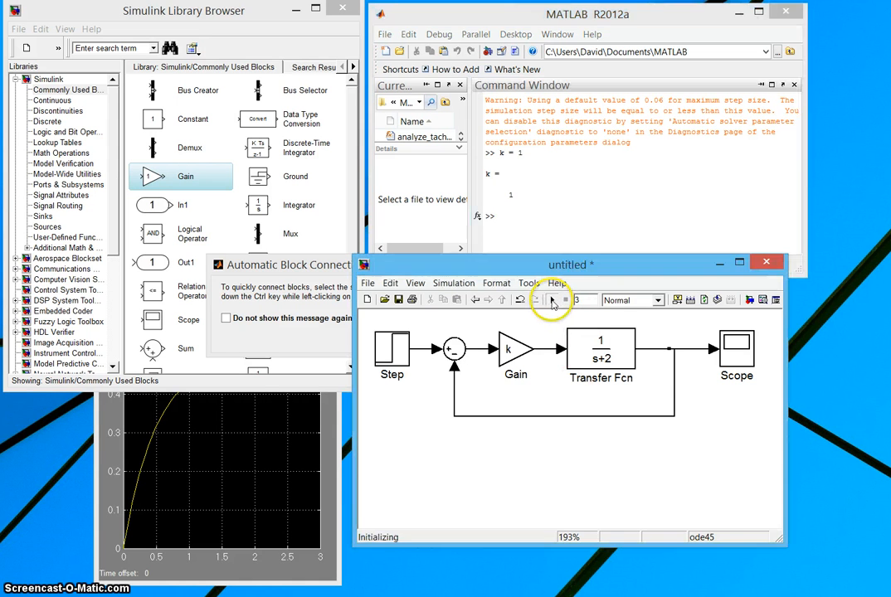
click(319, 469)
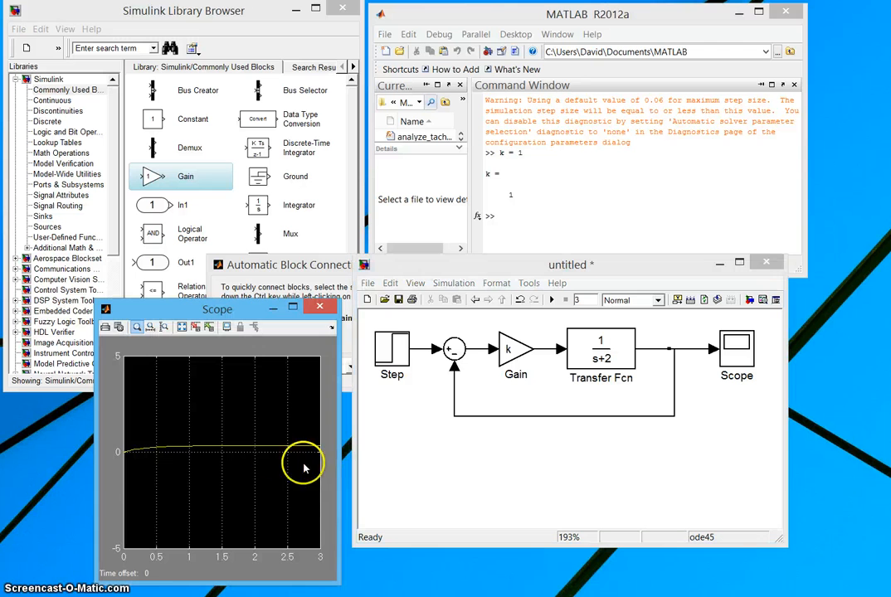
right_click(247, 468)
click(270, 489)
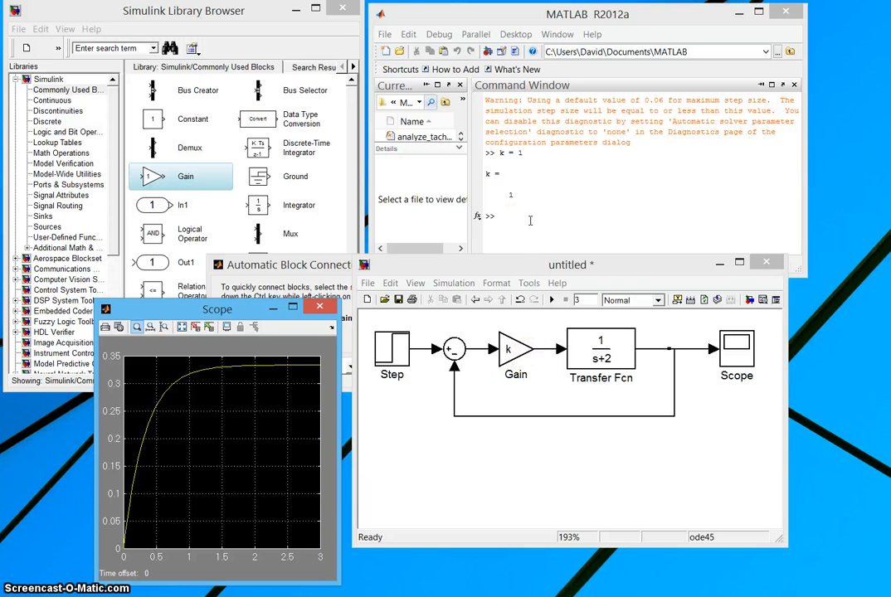
Rerun the closed-loop simulation with k = 8 in the workspace and autoscale the Scope plot
click(531, 217)
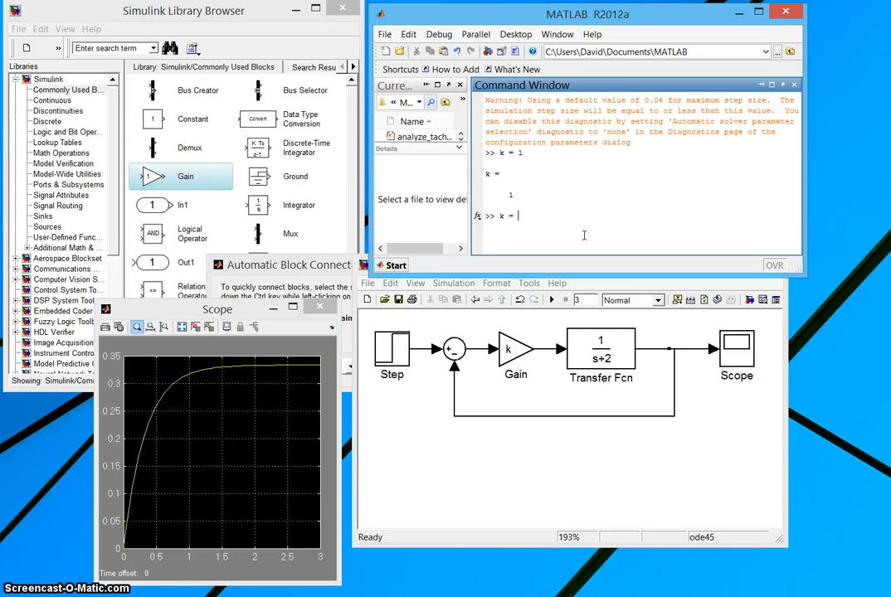
text(k = 8)
key(Return)
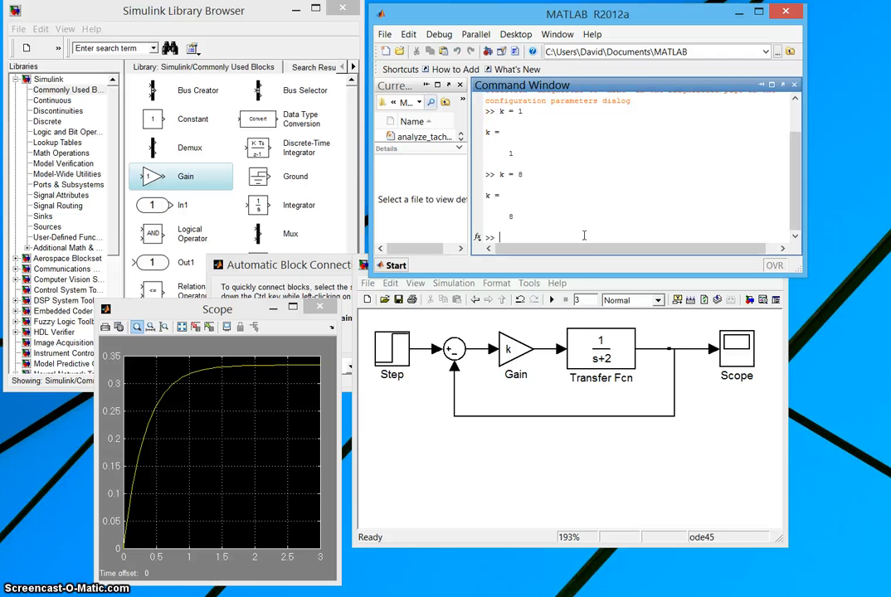
click(551, 299)
right_click(248, 402)
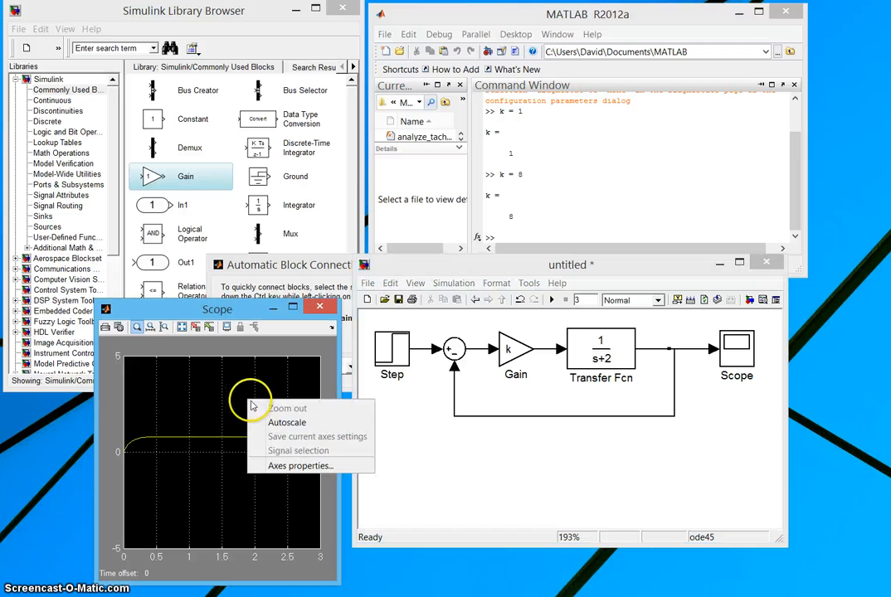
click(275, 424)
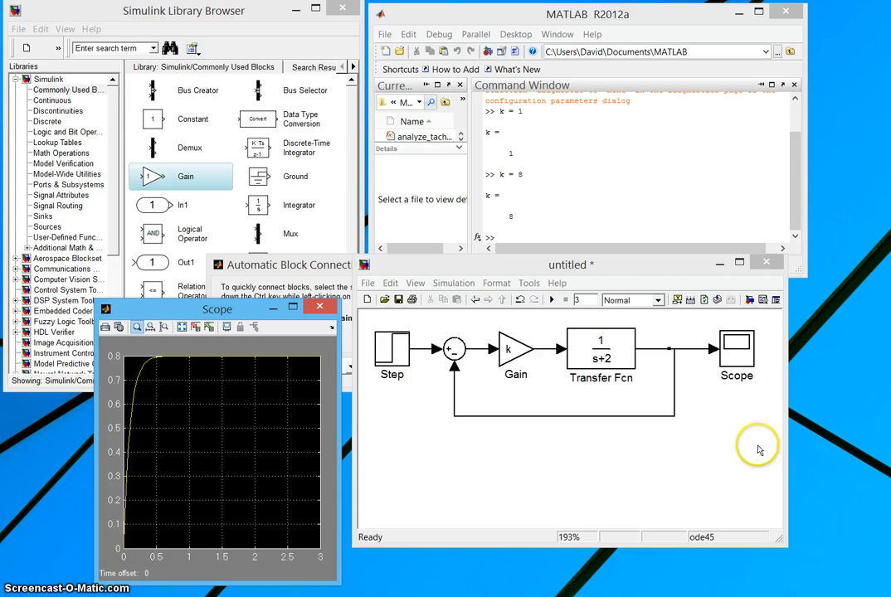
Move the whole block diagram down on the model canvas to free space above the Gain block
drag(757, 448, 389, 316)
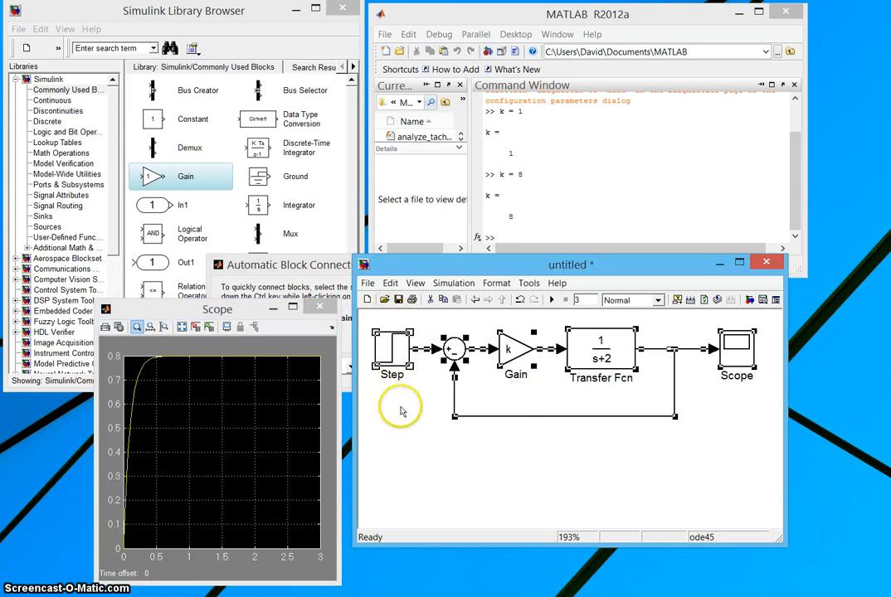
key(space)
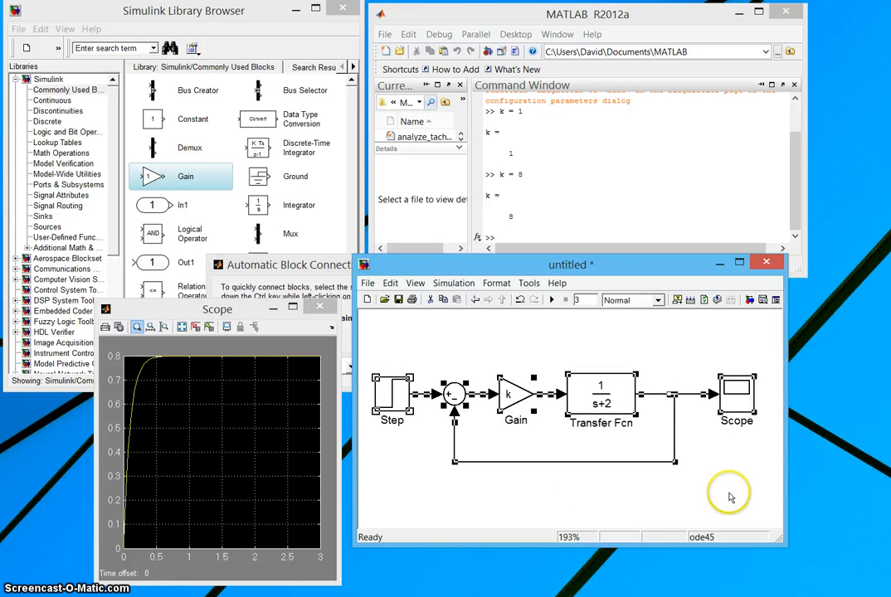
click(730, 495)
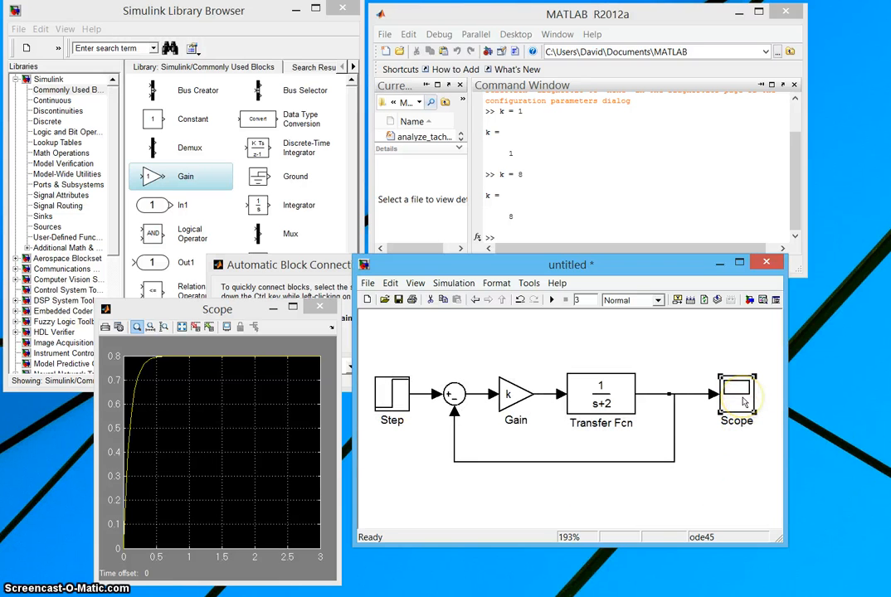
Place a copy of the Scope block above Gain and branch its input from the Sum's output line
click(527, 335)
click(574, 342)
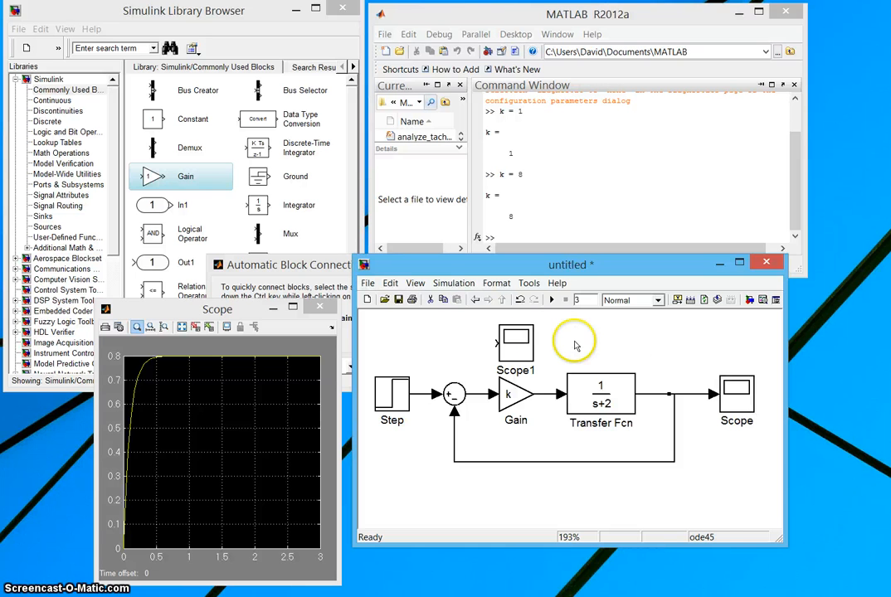
mouse_move(495, 341)
mouse_down()
mouse_move(486, 341)
mouse_move(478, 398)
mouse_up()
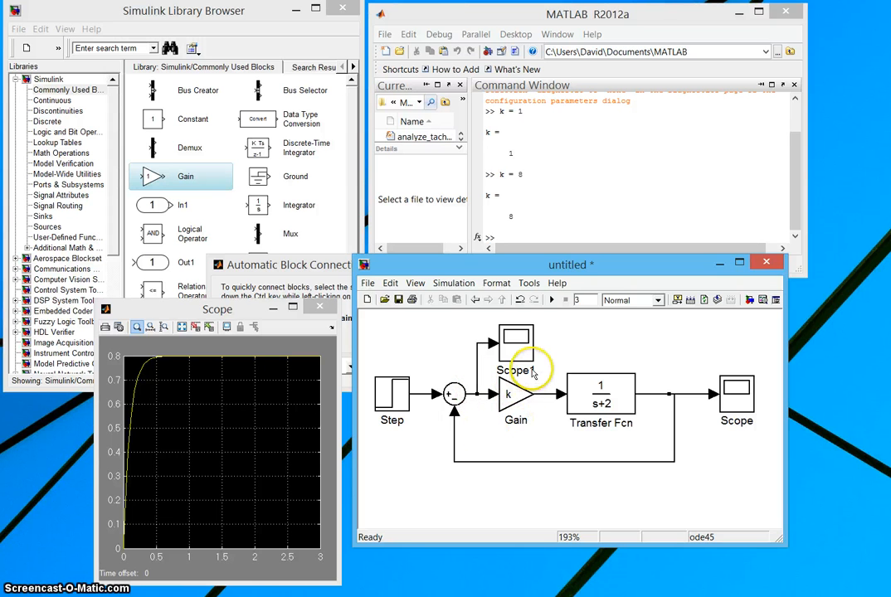
Run the simulation and open the copied scope's plot, placing its window over the MATLAB Command Window
click(553, 300)
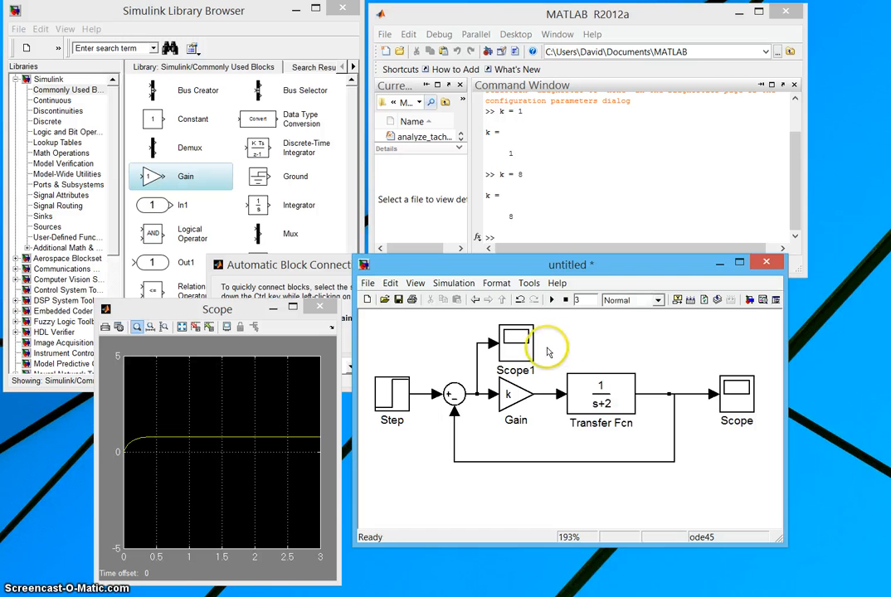
click(521, 344)
double_click(516, 337)
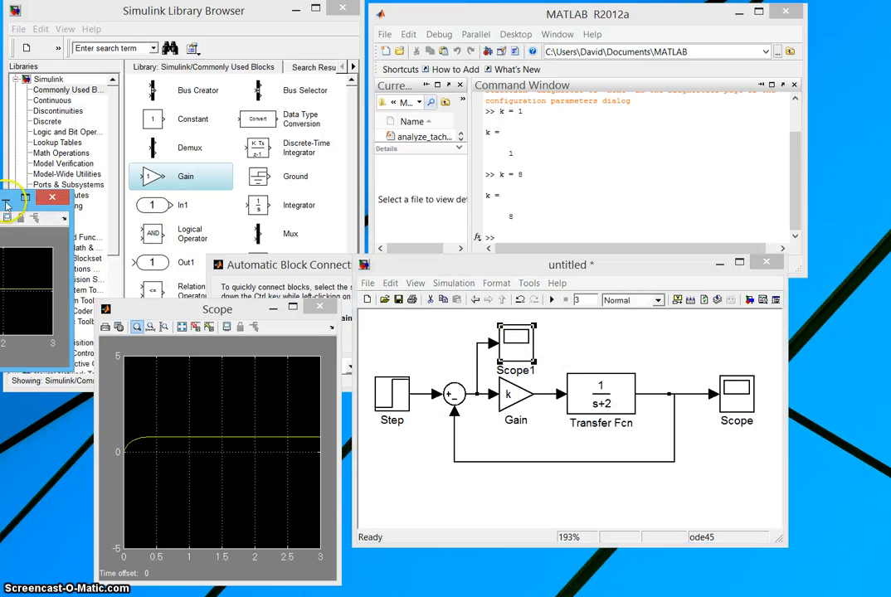
drag(12, 197, 647, 53)
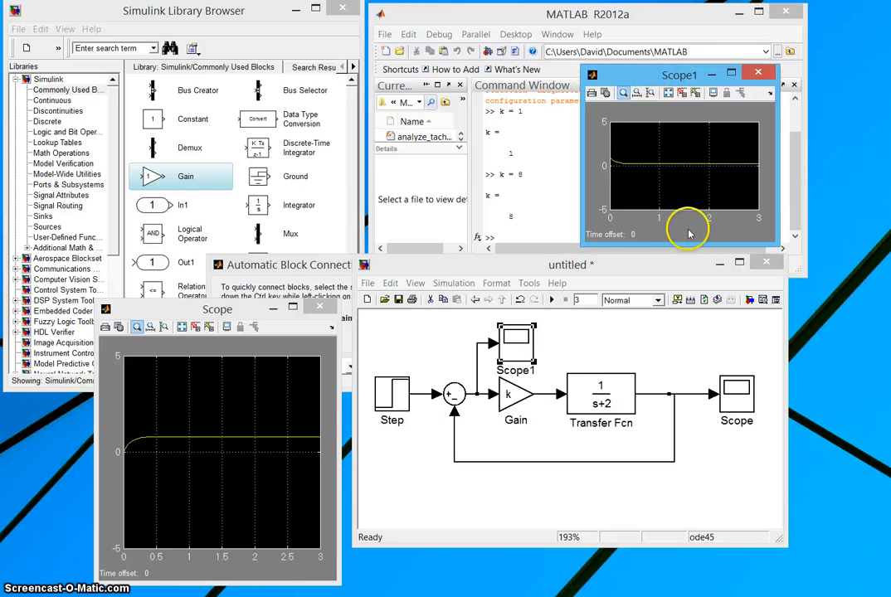
Rename the scope on the Sum's output Error and the scope on the Transfer Fcn output Temp
click(515, 371)
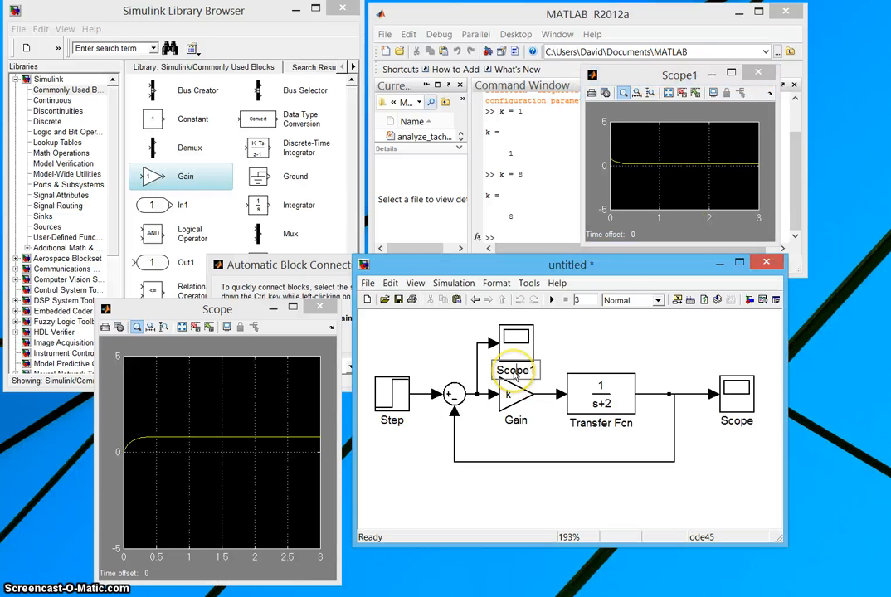
drag(501, 371, 546, 373)
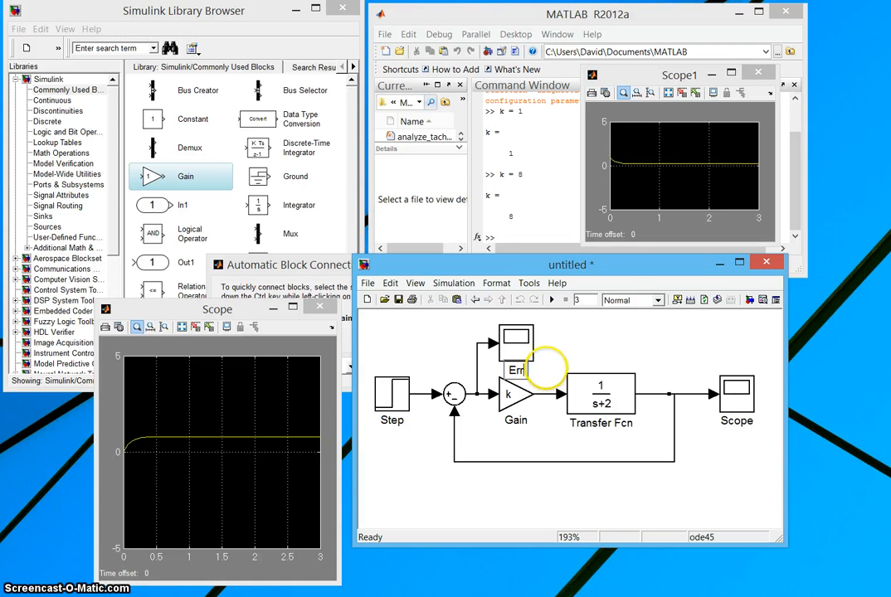
text(Error)
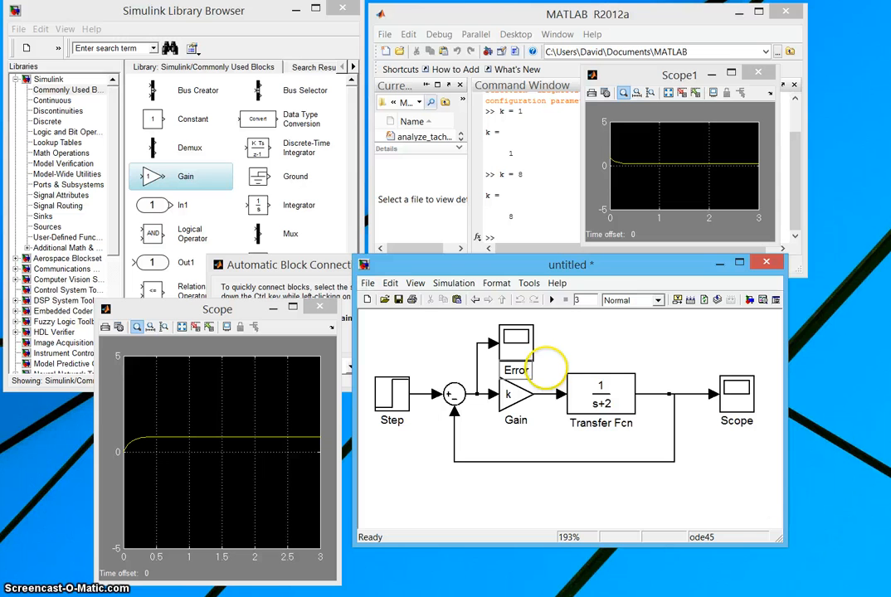
click(771, 482)
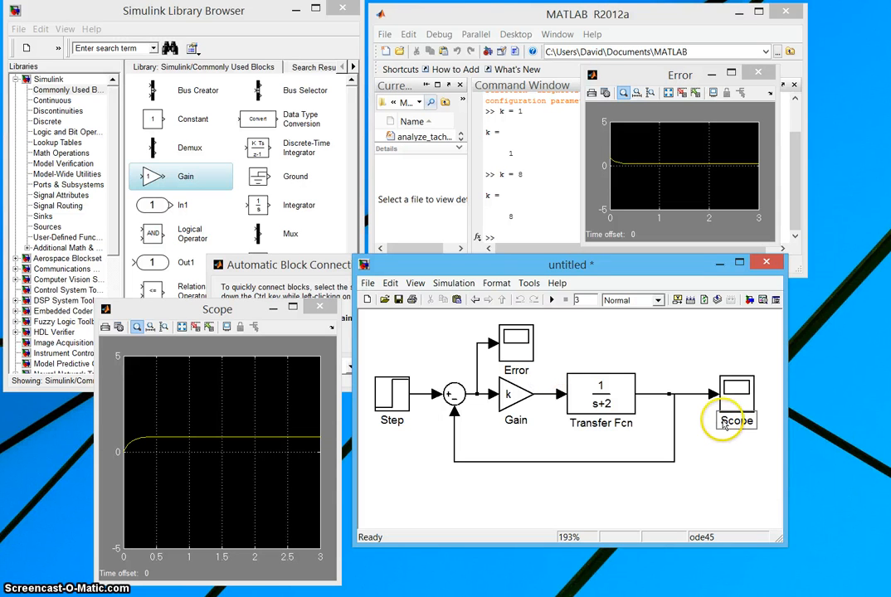
drag(724, 424, 758, 421)
text(Temp)
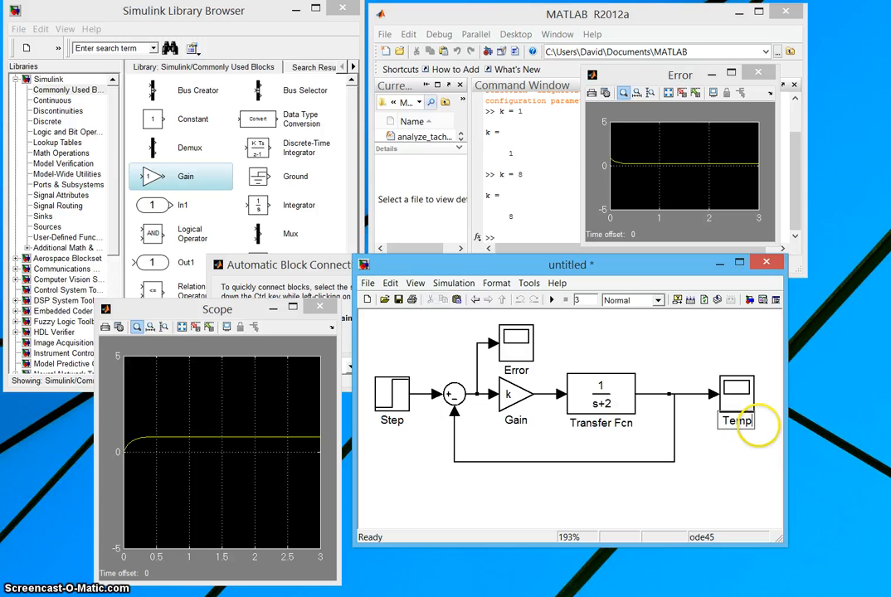
click(728, 457)
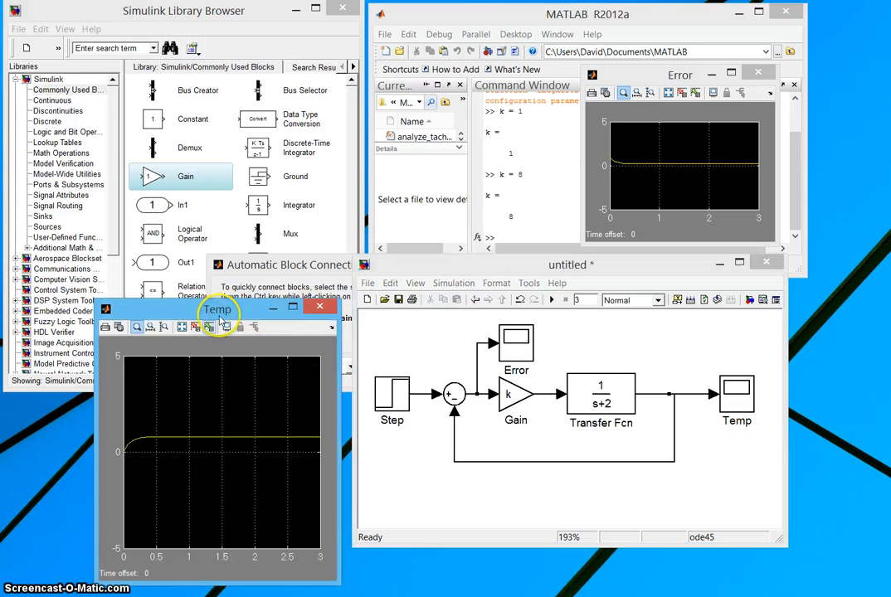
Enlarge the Error scope window to nearly the full screen height and autoscale its plot
click(694, 81)
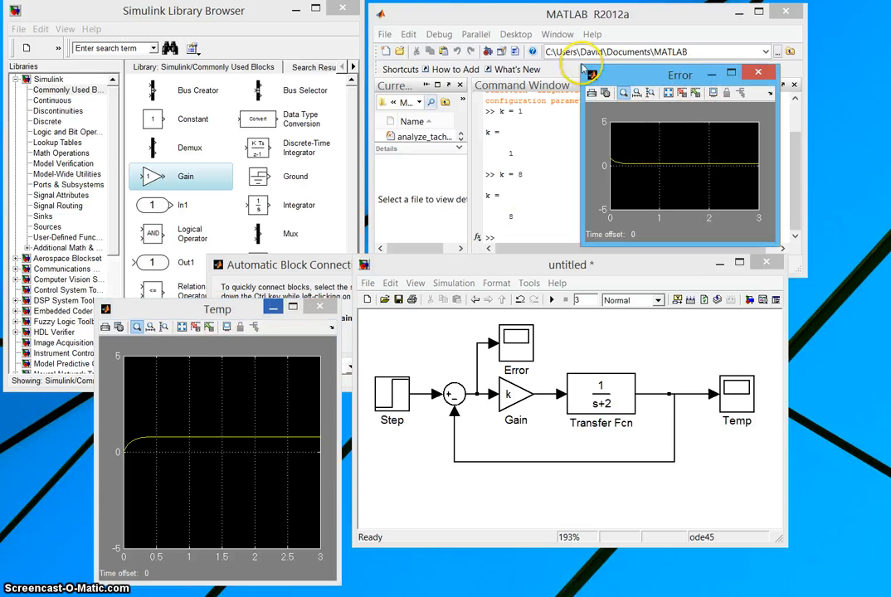
drag(588, 68, 471, 0)
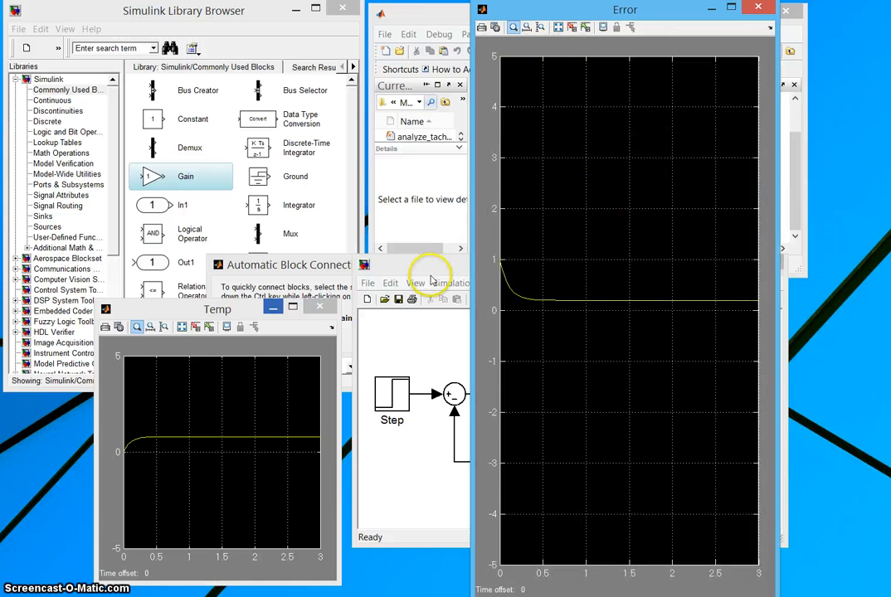
right_click(597, 228)
click(632, 246)
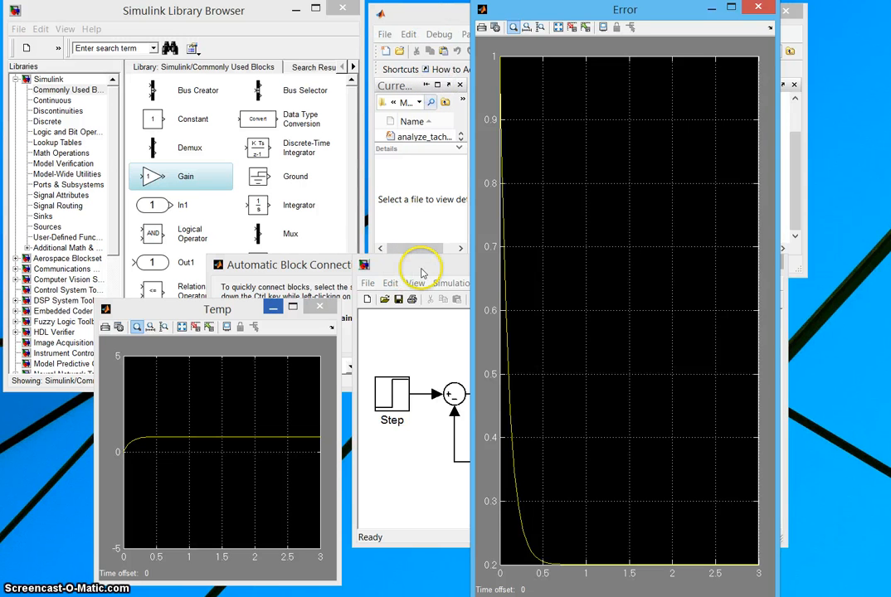
Rerun the closed-loop simulation with k = 50 in the workspace and autoscale the Temp scope's plot
drag(421, 273, 418, 279)
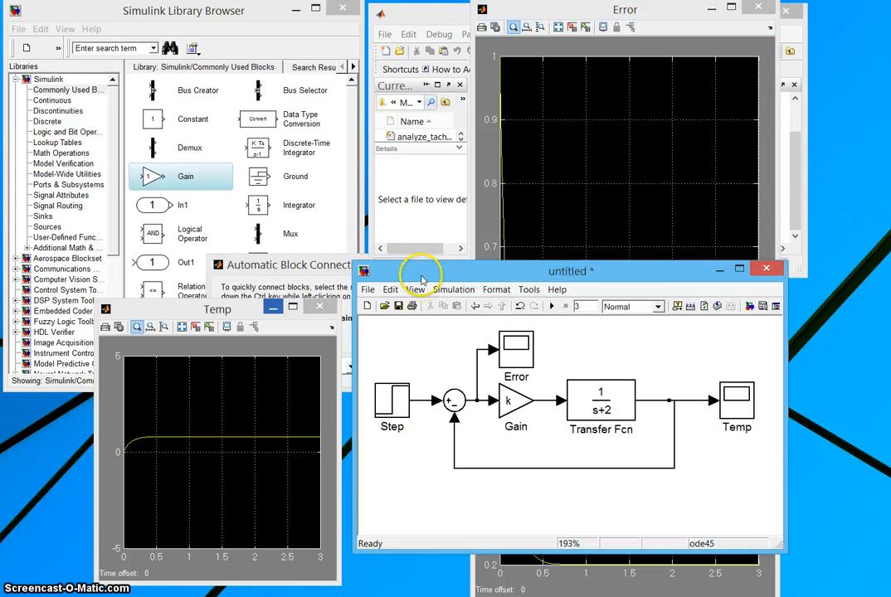
click(442, 18)
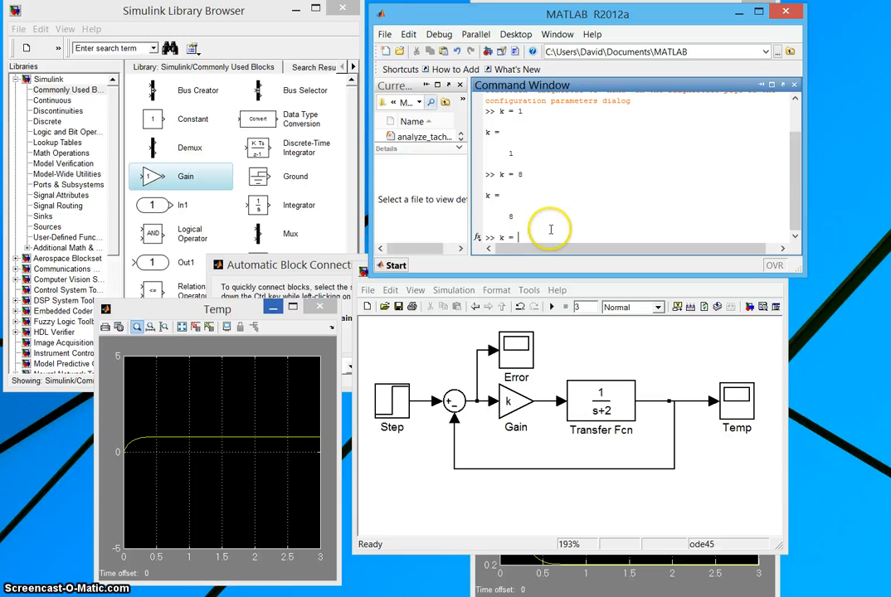
key(Return)
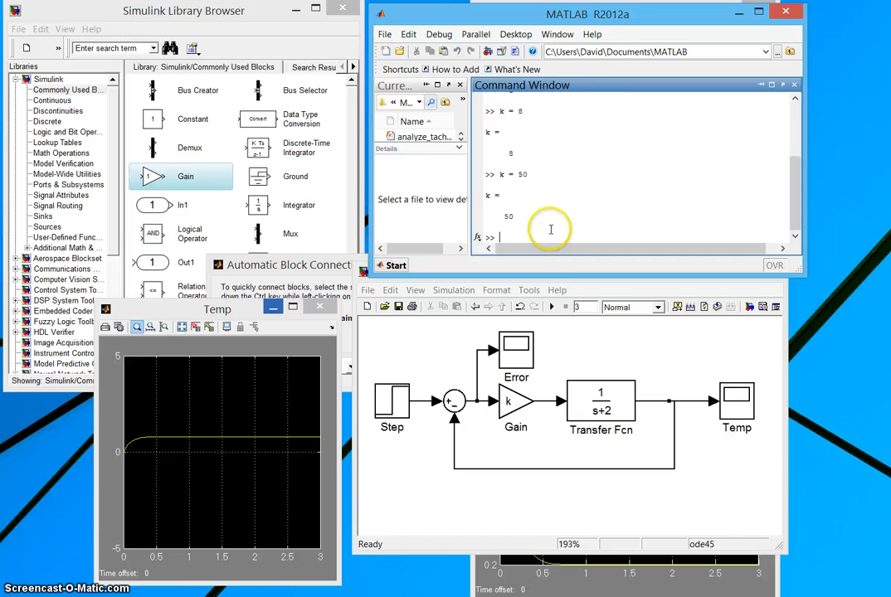
click(552, 308)
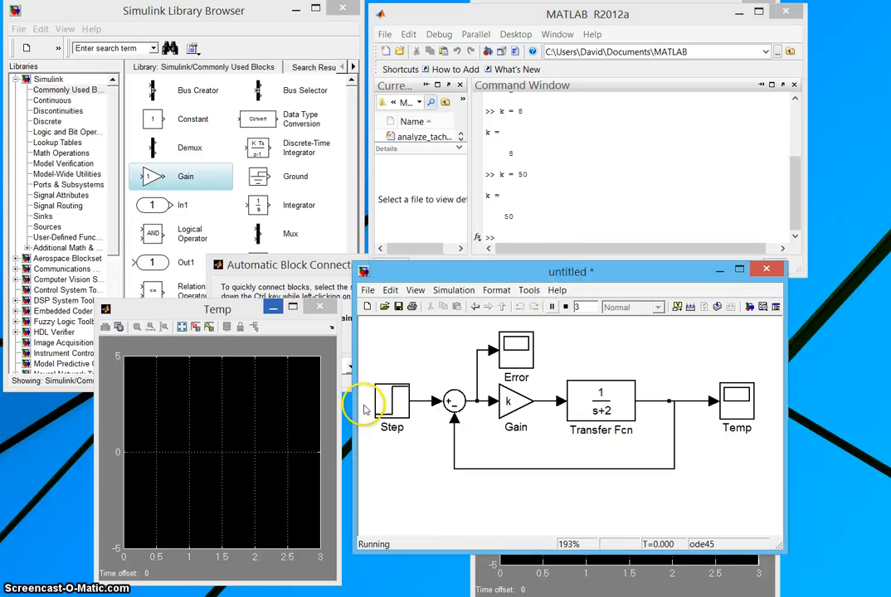
click(248, 423)
right_click(256, 449)
click(286, 450)
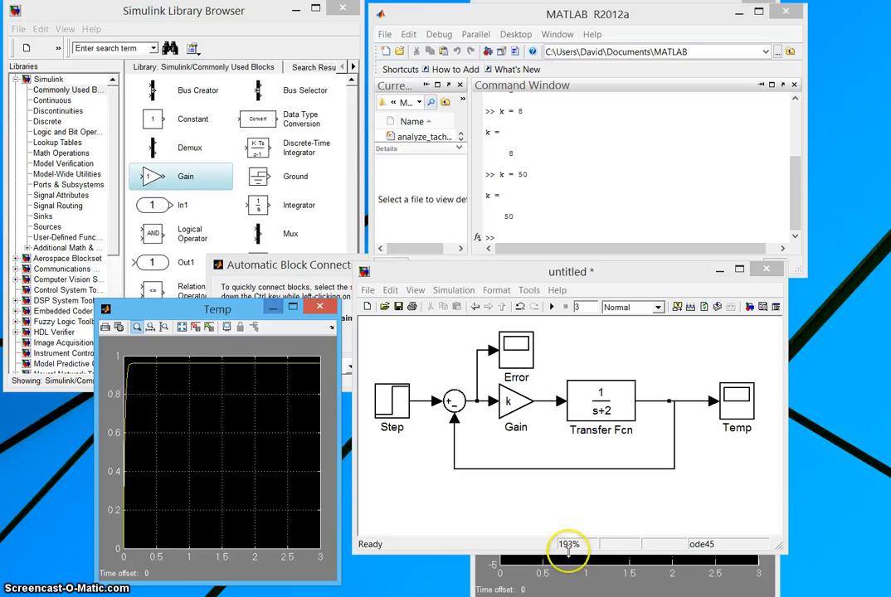
Bring the Error scope's window to the front and autoscale its plot, comparing it with the block diagram
click(550, 588)
right_click(576, 408)
click(605, 432)
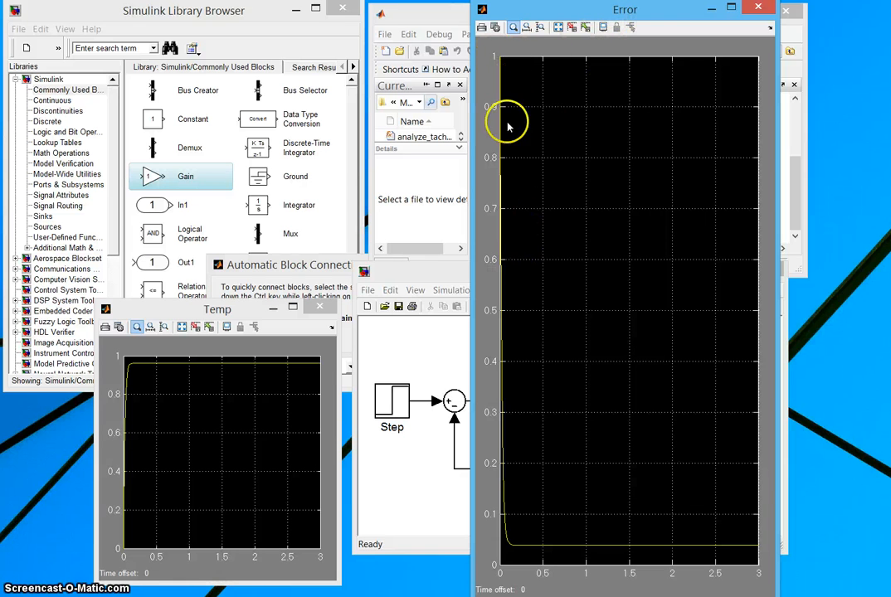
click(431, 271)
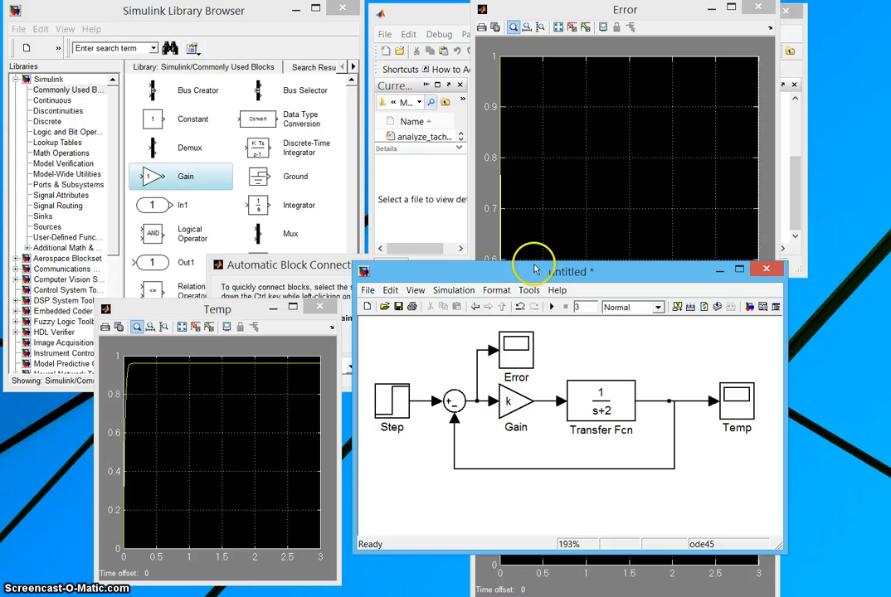
click(496, 12)
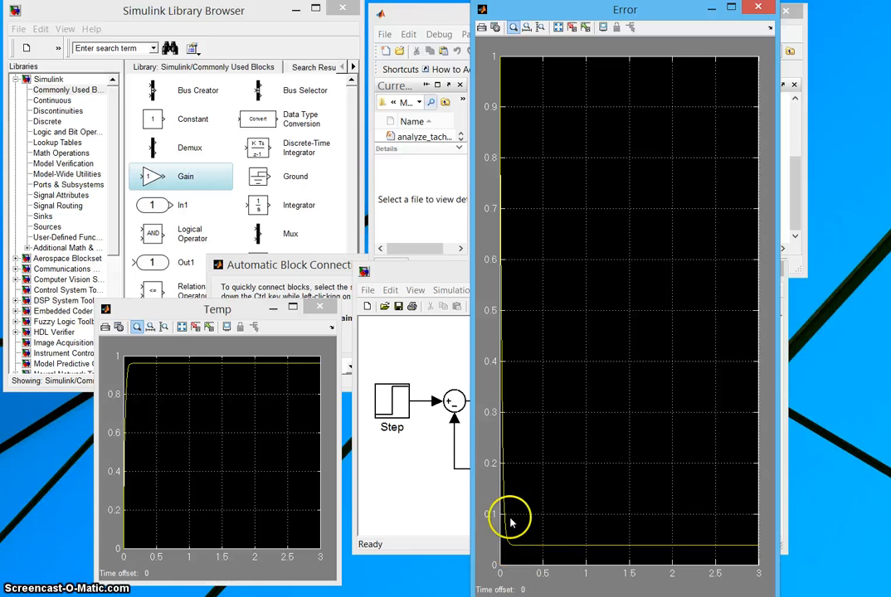
Rename the Step block Setpoint in the model and bring the Error scope's plot back to the front
click(417, 272)
drag(408, 266, 389, 270)
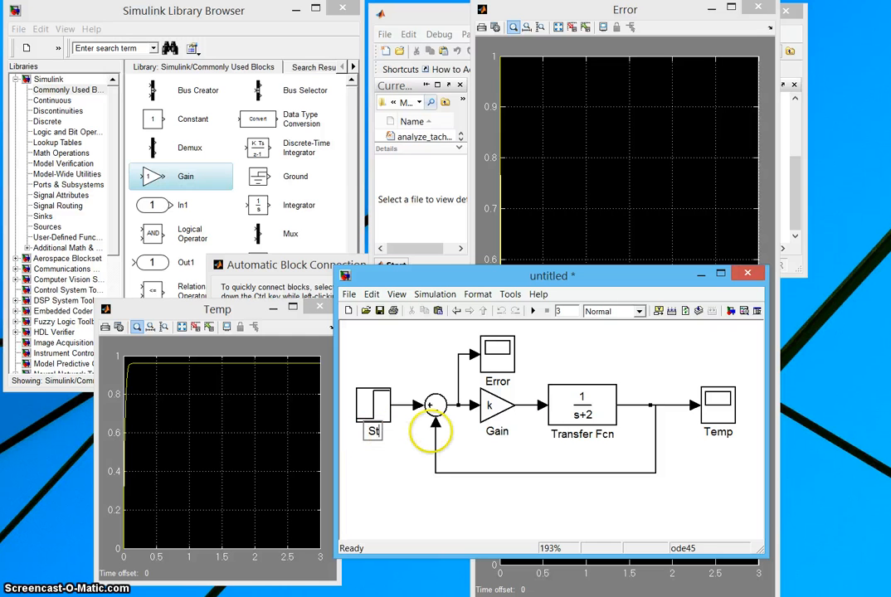
text(oint)
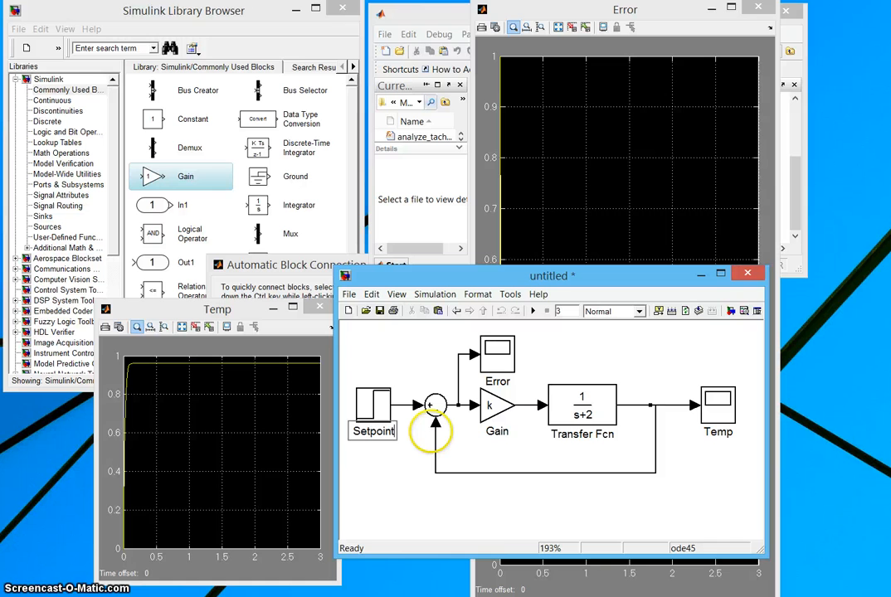
click(397, 494)
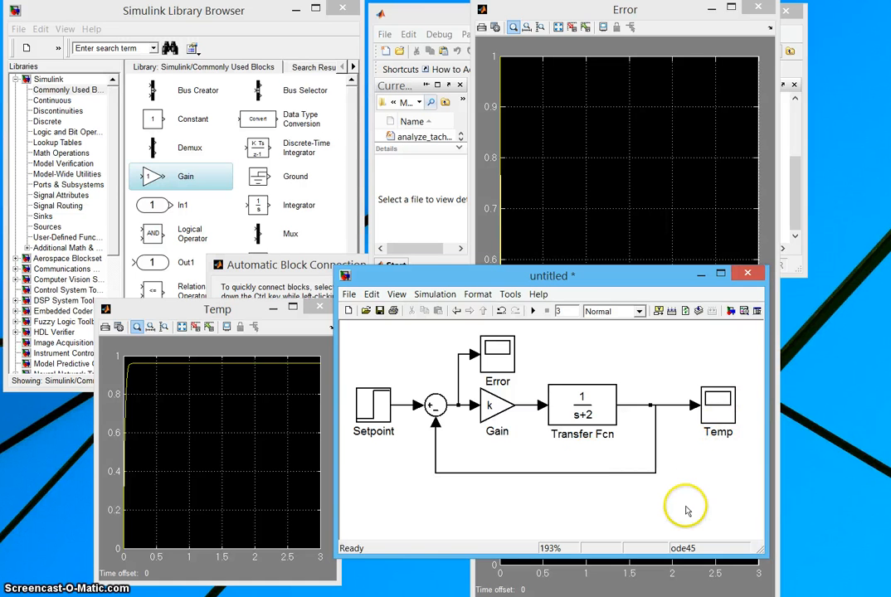
click(656, 11)
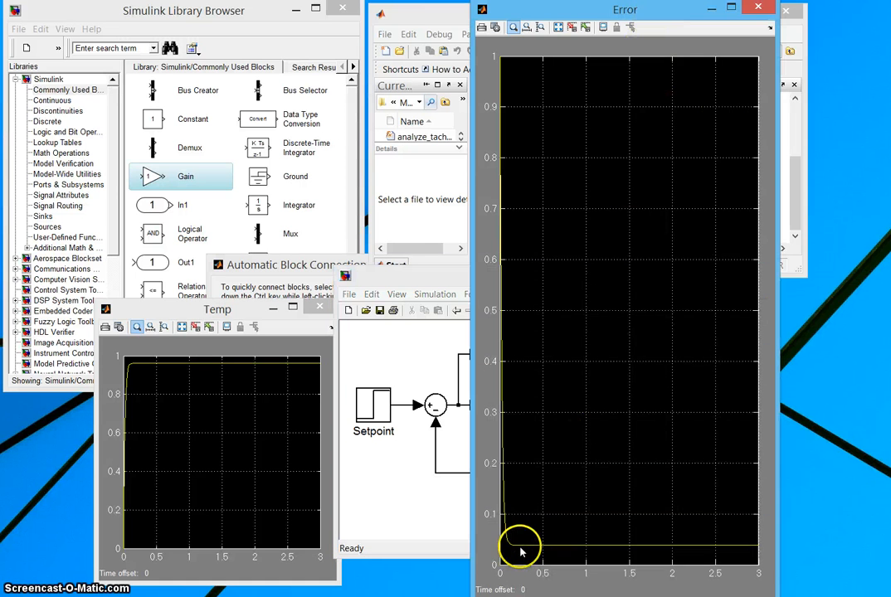